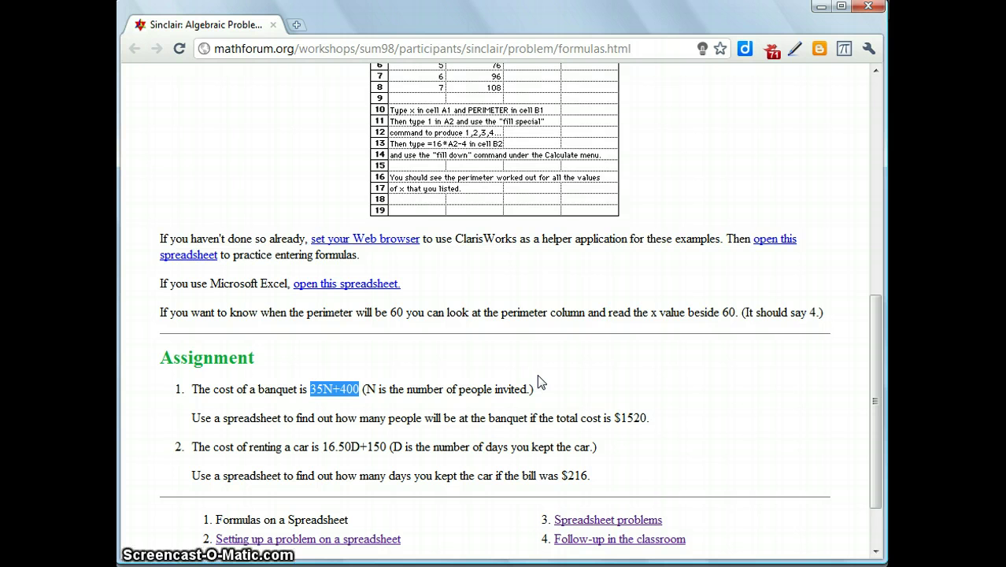
- Switch from the web assignment page to the Excel workbook and activate the Problem 1 sheet
click(537, 375)
scroll(533, 370, down, 2)
scroll(536, 355, up, 2)
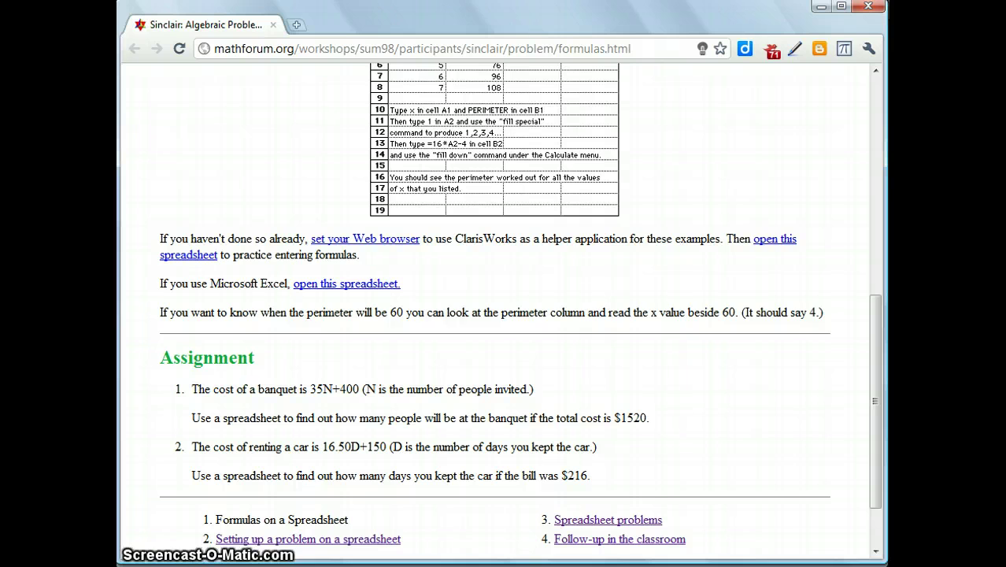
key(alt+Tab)
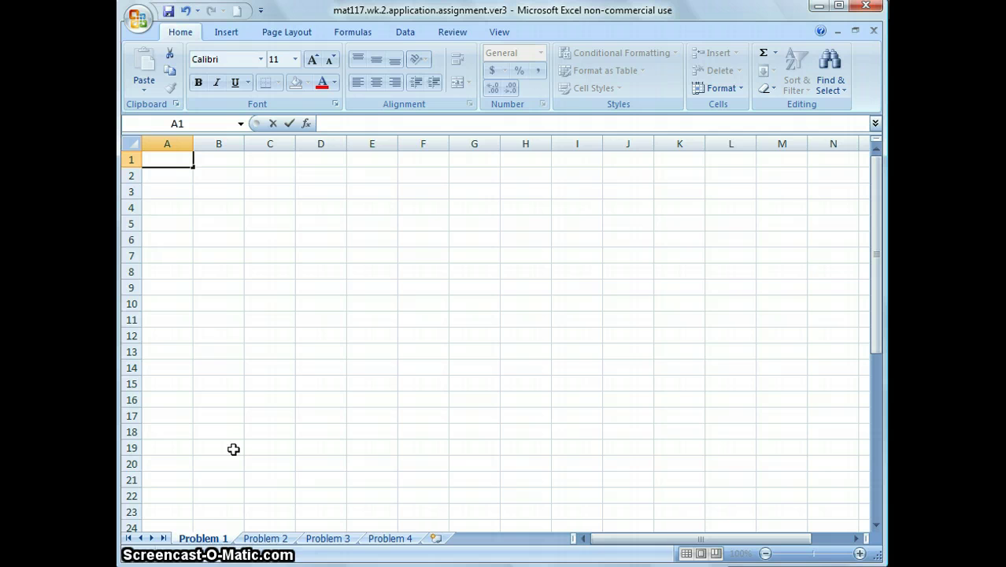
click(228, 538)
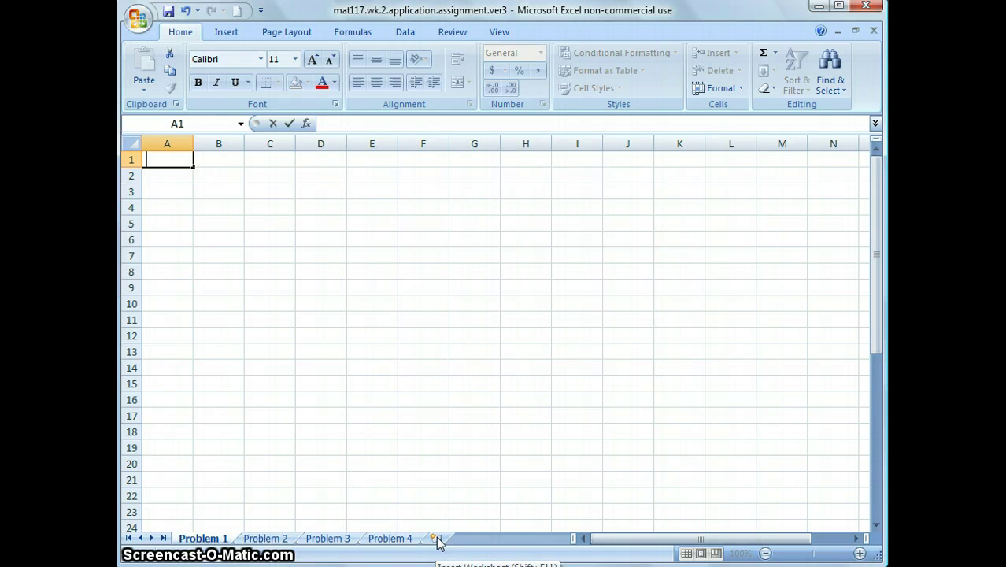
click(212, 540)
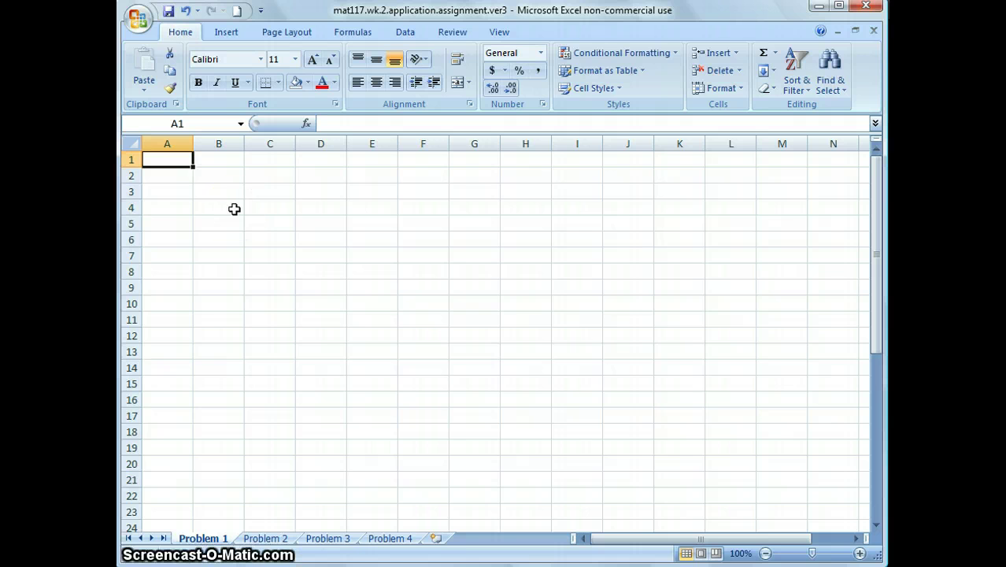
- Enter the column headings N in A1 and Cost in B1
text(N)
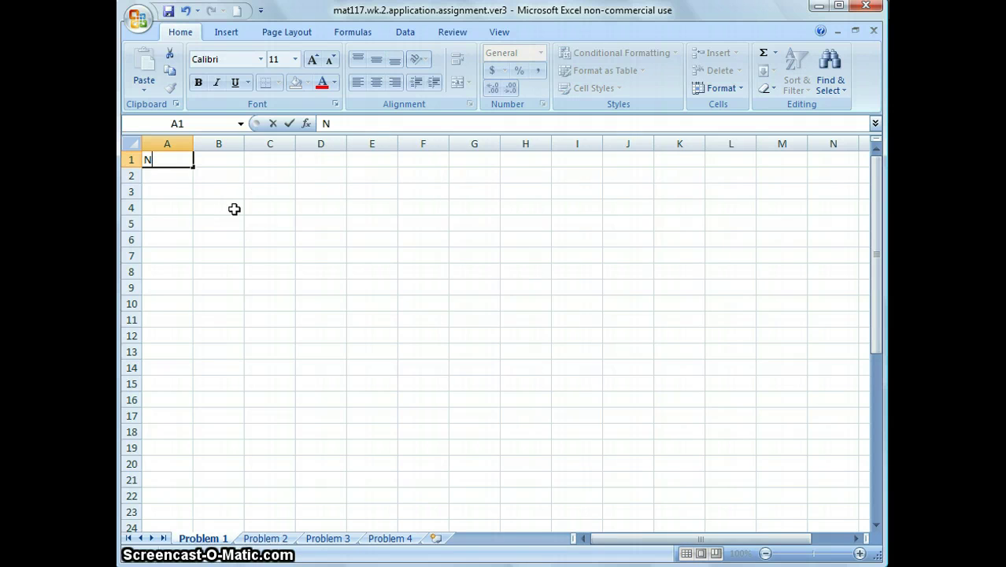
key(Tab)
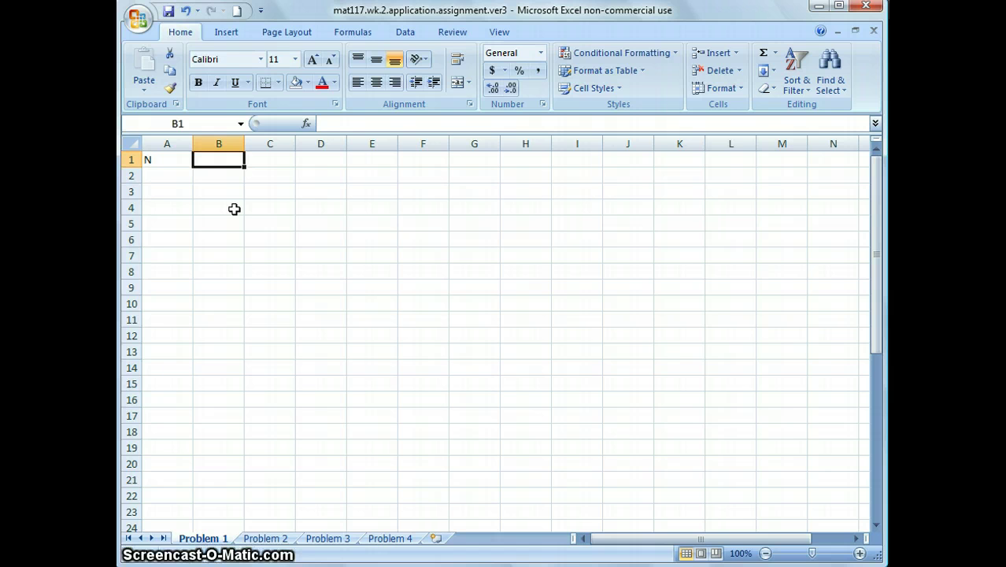
text(Cost)
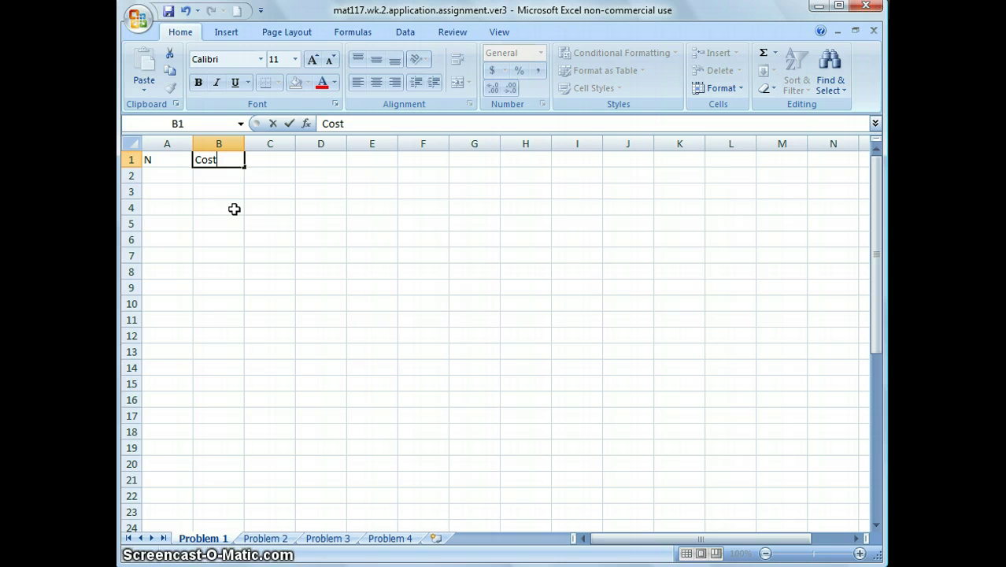
key(Return)
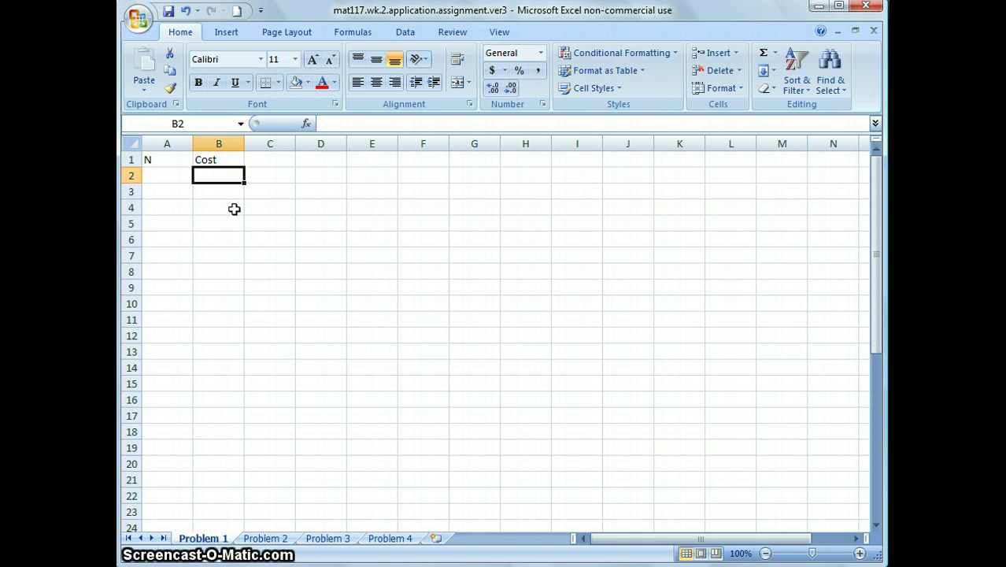
- Enter 0 in A2 as the starting value of the N column
key(Left)
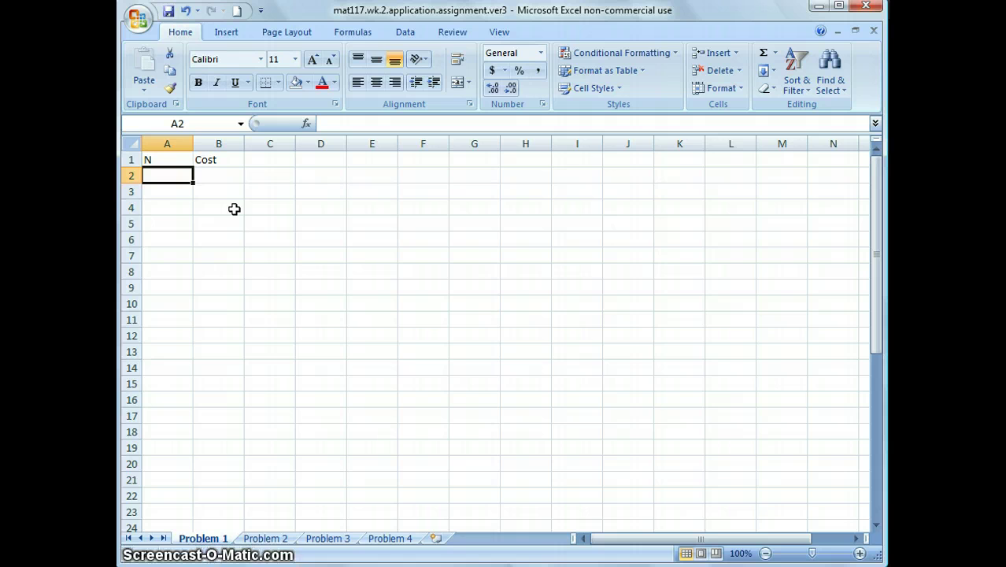
text(0)
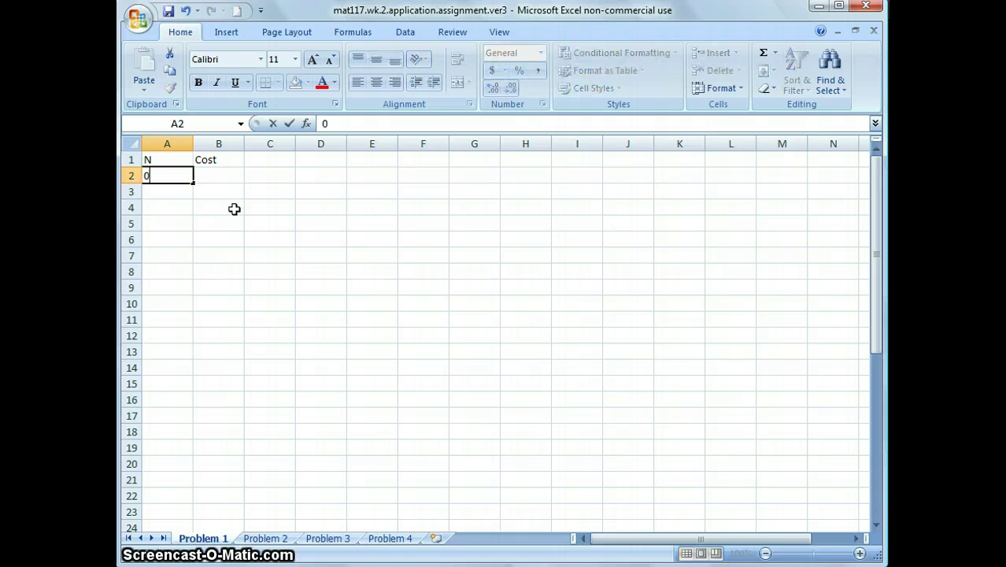
key(Return)
key(Up)
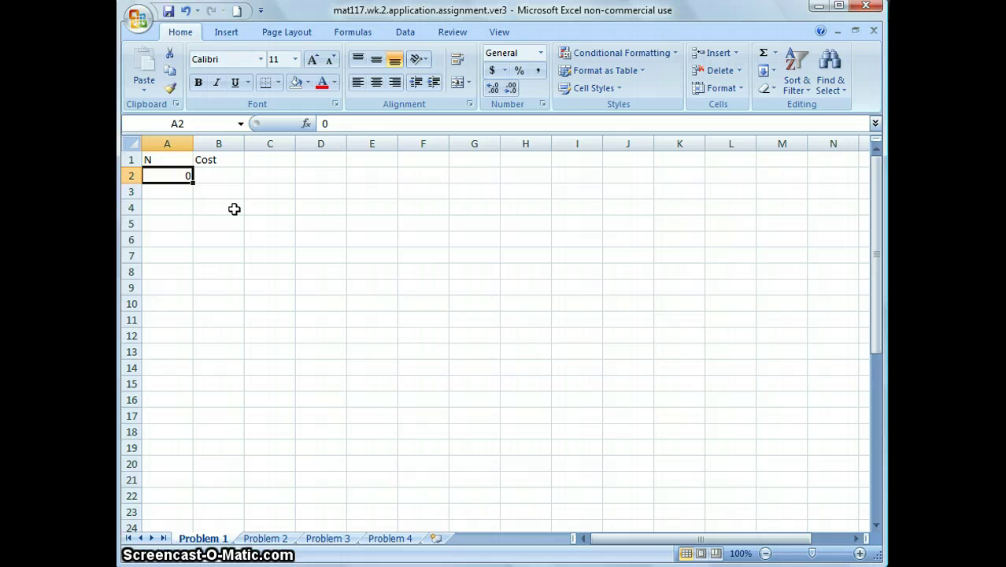
key(Down)
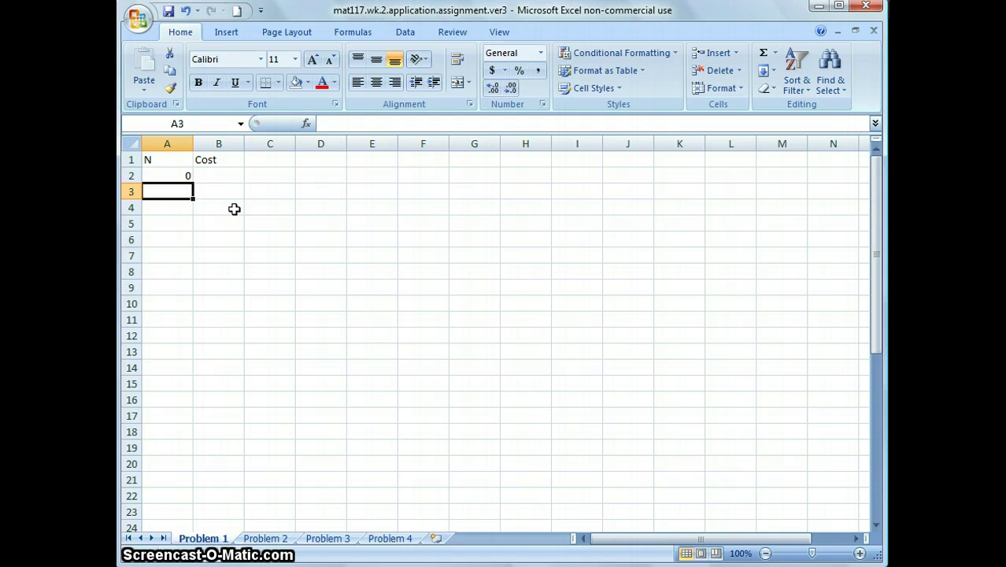
key(Down)
key(Down)
key(Down)
key(Down)
key(Up)
key(Up)
key(Up)
key(Up)
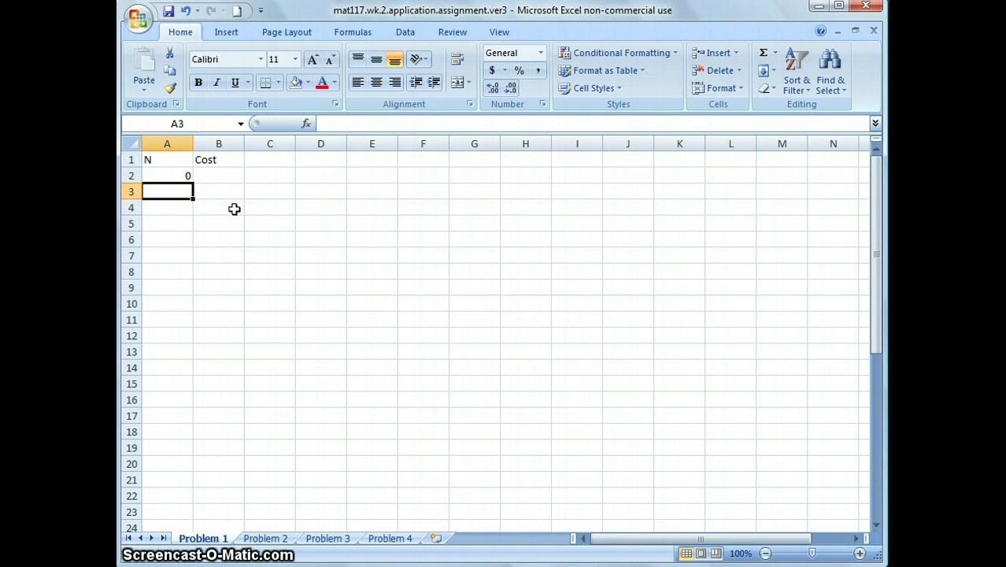
- Enter the formula =A2+1 in A3 so each N value increases by one
text(=)
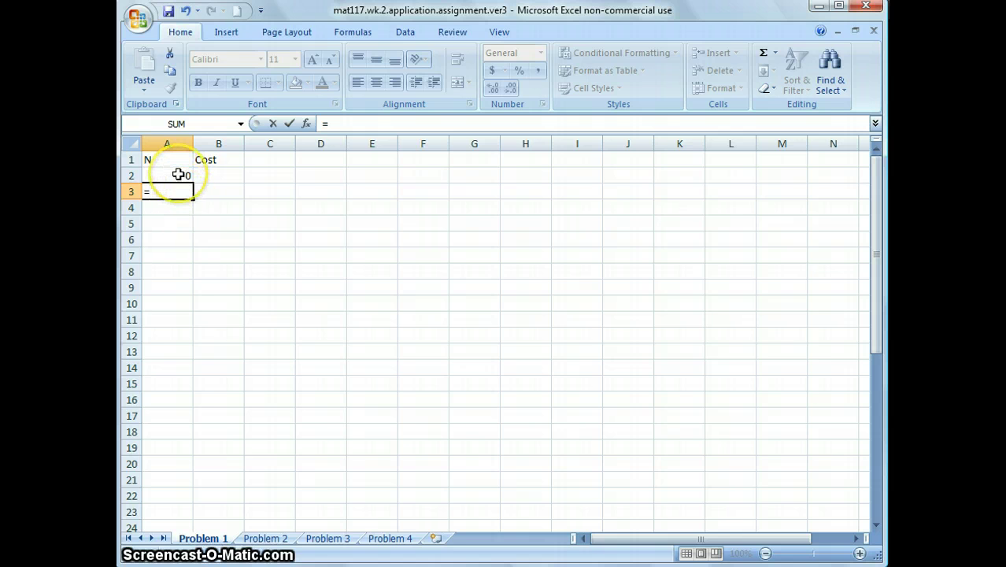
click(179, 174)
text(+1)
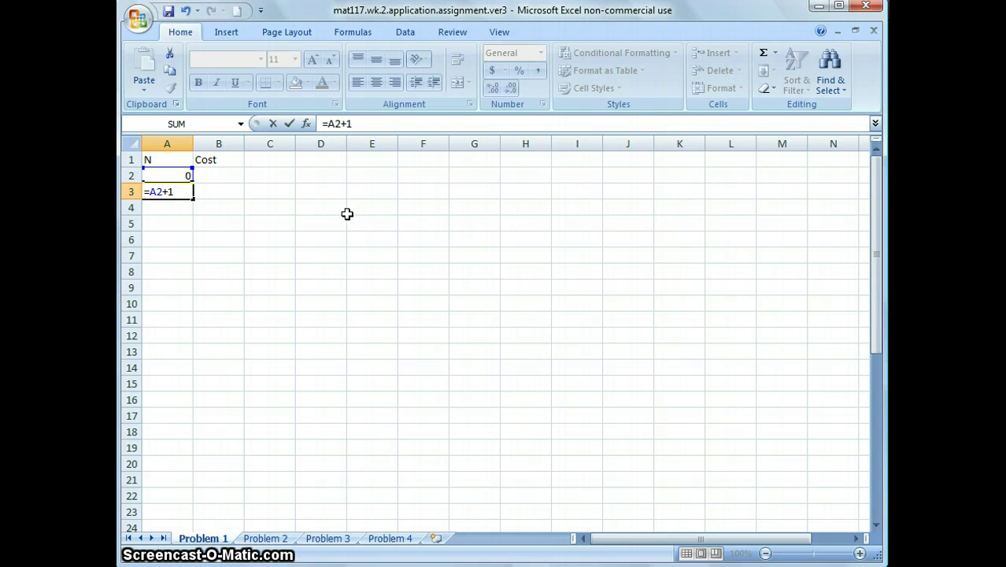
key(Return)
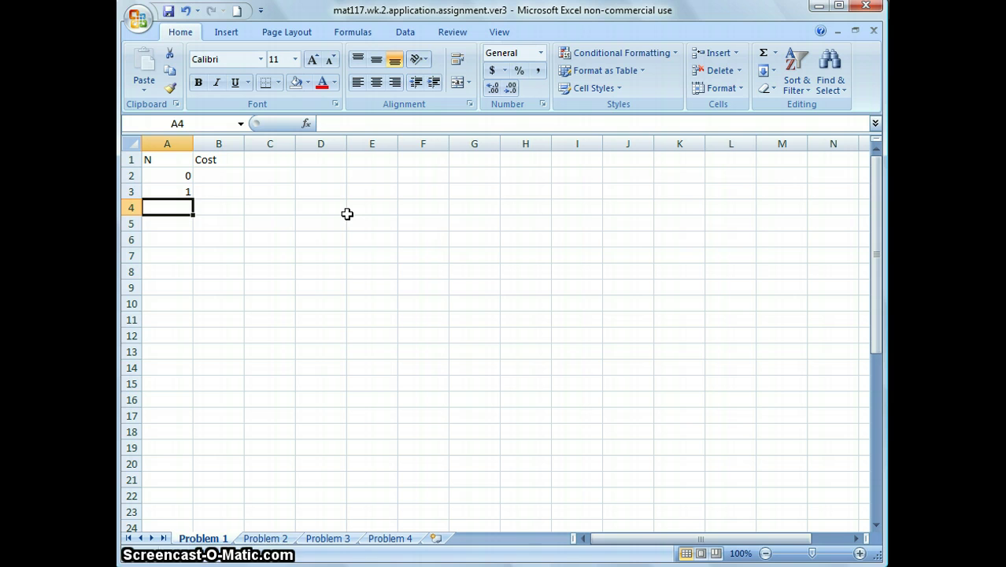
- Copy the increment formula from A3 into A4 through A42
key(Up)
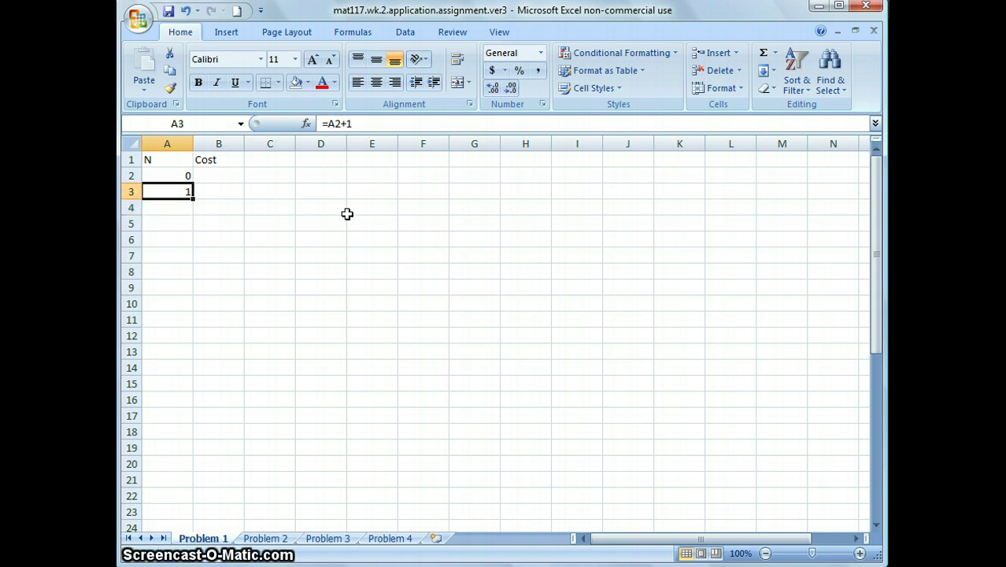
key(ctrl+c)
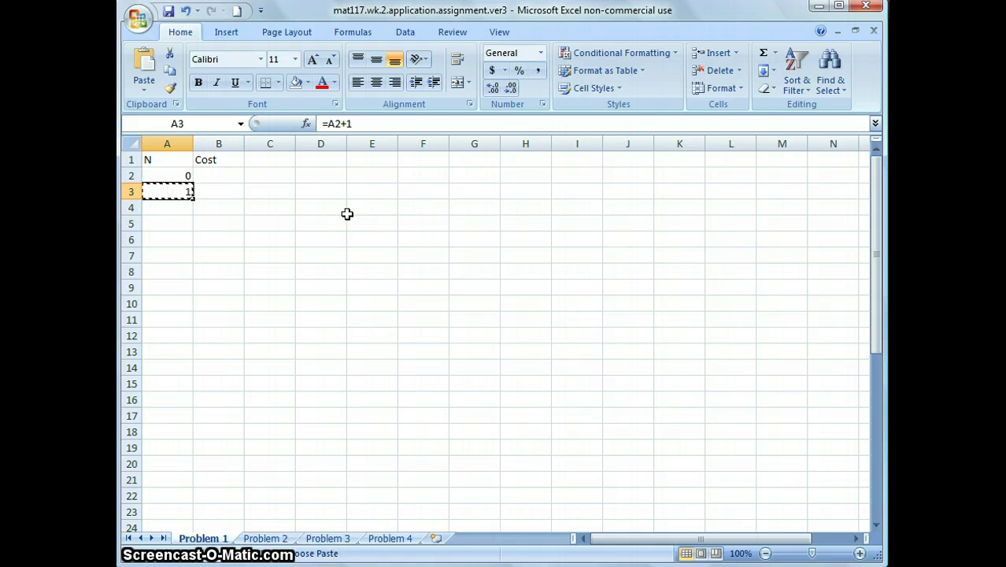
key(Down)
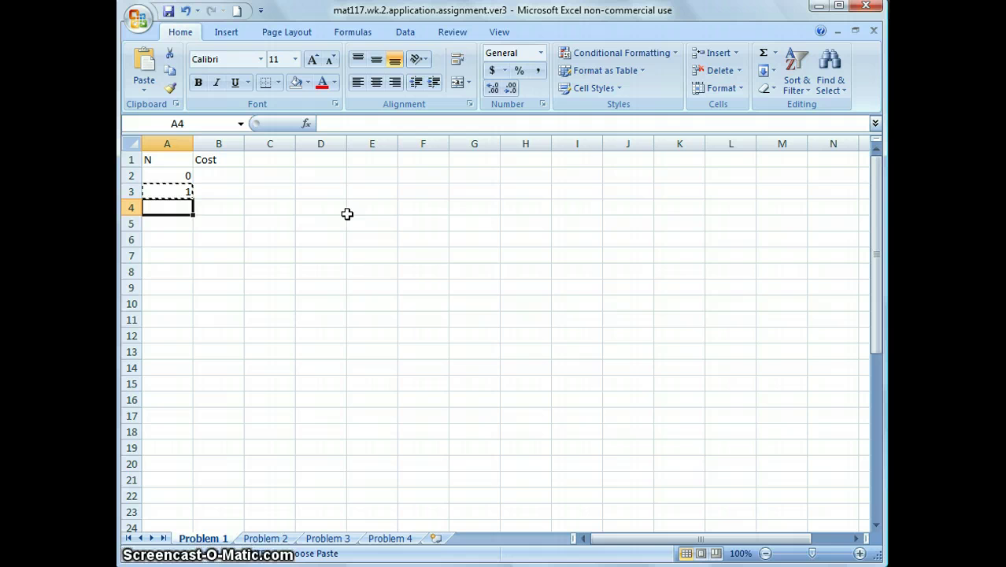
key(shift+Down)
key(shift+Down)
key(shift+Down)
key(shift+Down)
key(shift+Down)
key(shift+Down)
key(shift+Down)
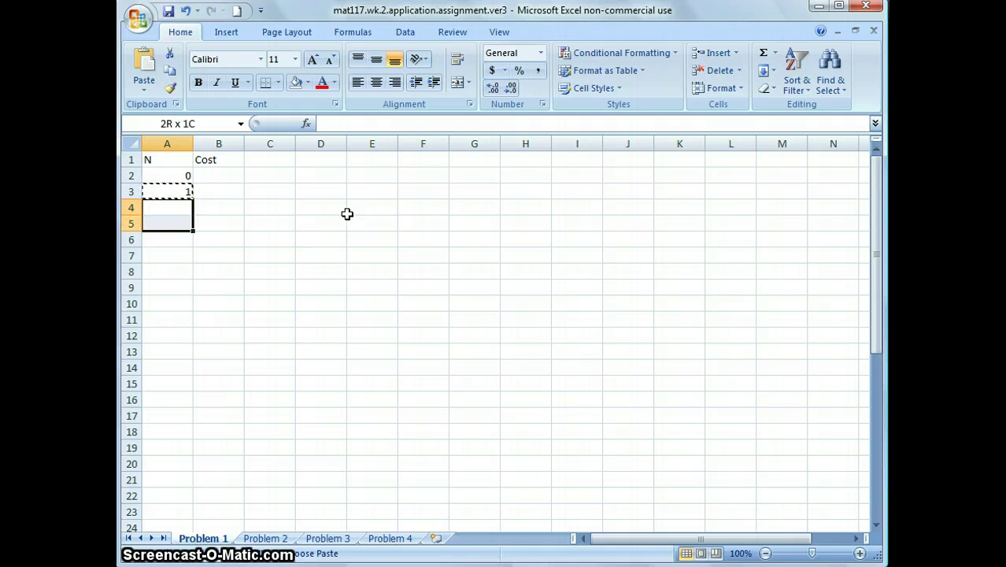
key(shift+Down)
key(shift+Down)
key(shift+Down)
key(shift+Down)
key(shift+Down)
key(shift+Down)
key(shift+Down)
key(shift+Down)
key(shift+Down)
key(shift+Down)
key(shift+Down)
key(shift+Down)
key(shift+Down)
key(shift+Down)
key(shift+Down)
key(shift+Down)
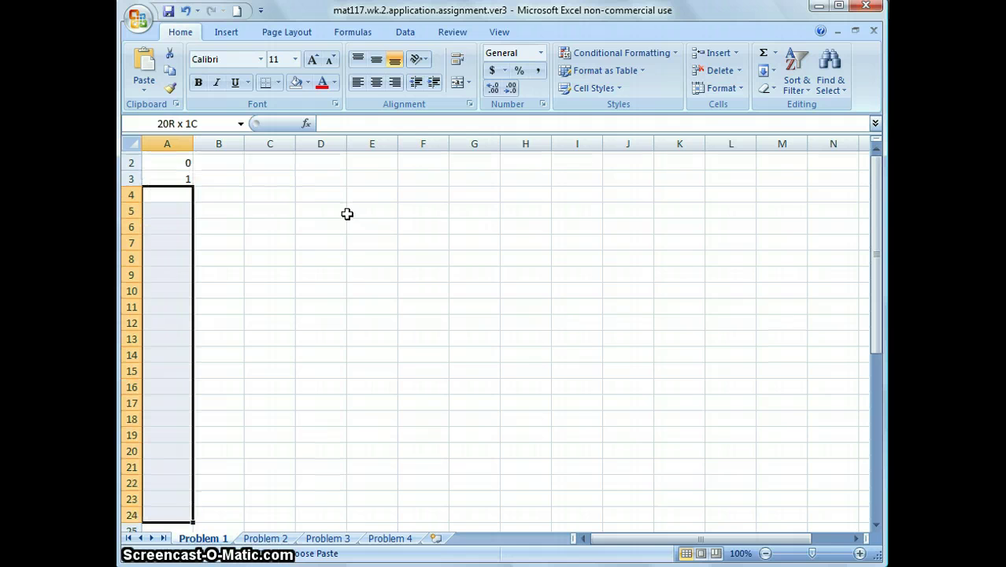
key(shift+Down)
key(shift+Down)
key(shift+Down)
key(shift+Down)
key(shift+Down)
key(shift+Down)
key(shift+Down)
key(shift+Down)
key(shift+Down)
key(shift+Down)
key(shift+Down)
key(shift+Down)
key(shift+Down)
key(shift+Down)
key(shift+Down)
key(shift+Down)
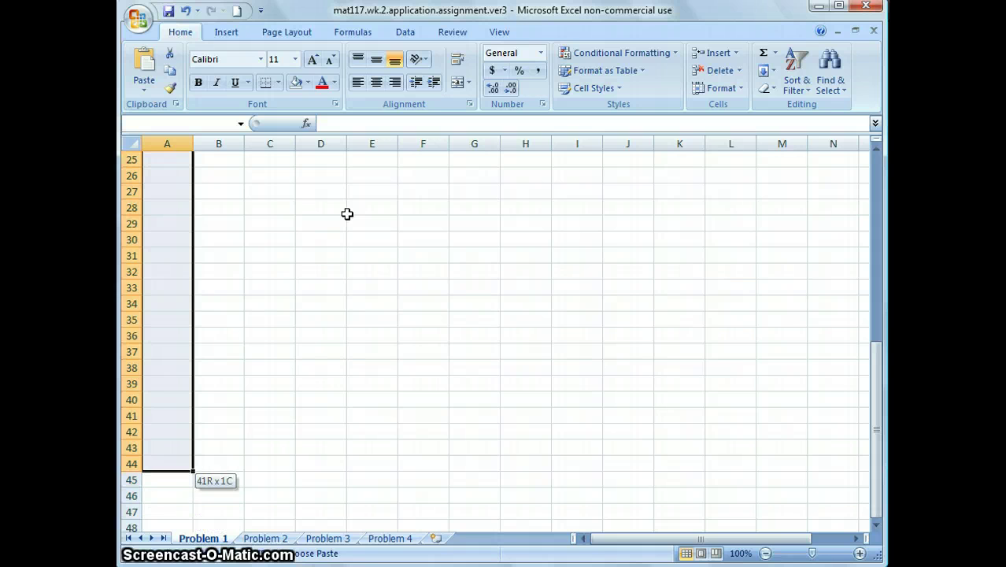
key(shift+Up)
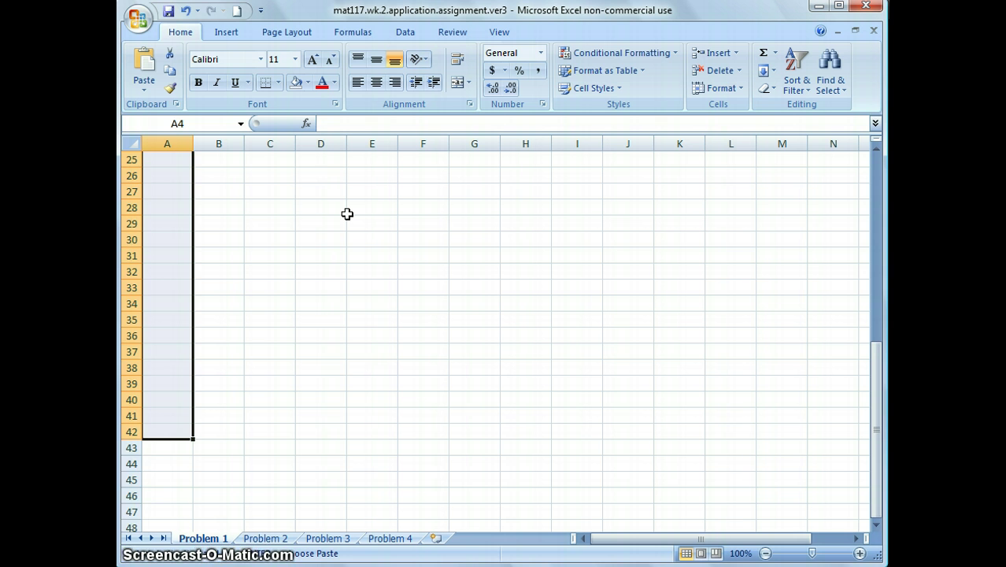
key(ctrl+v)
- Check the copied increment formulas and N values cell by cell down column A
key(Down)
key(Up)
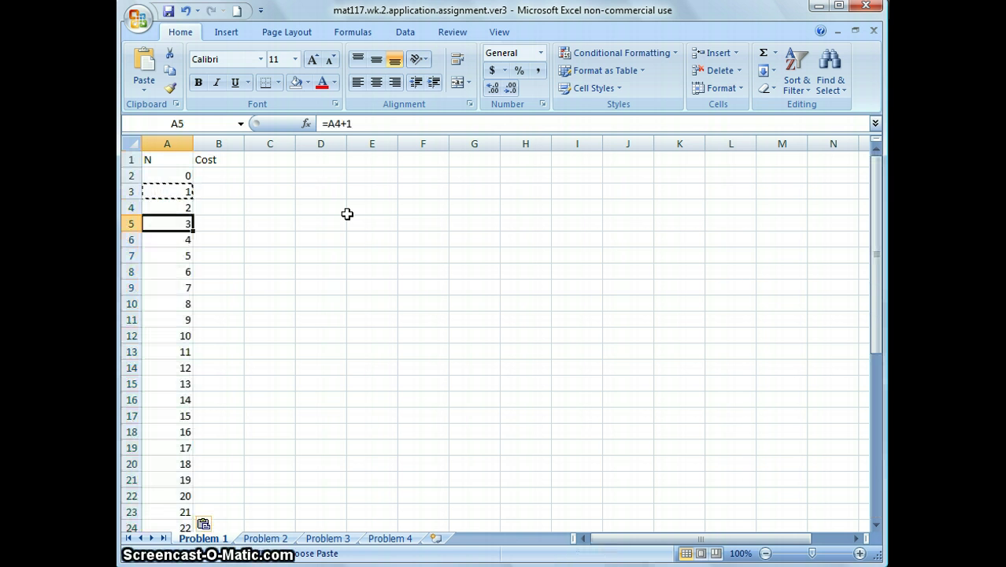
key(Up)
key(Down)
key(Down)
key(Down)
key(Down)
key(Down)
key(Down)
key(Down)
key(Down)
key(Down)
key(Down)
key(Down)
key(Down)
key(Down)
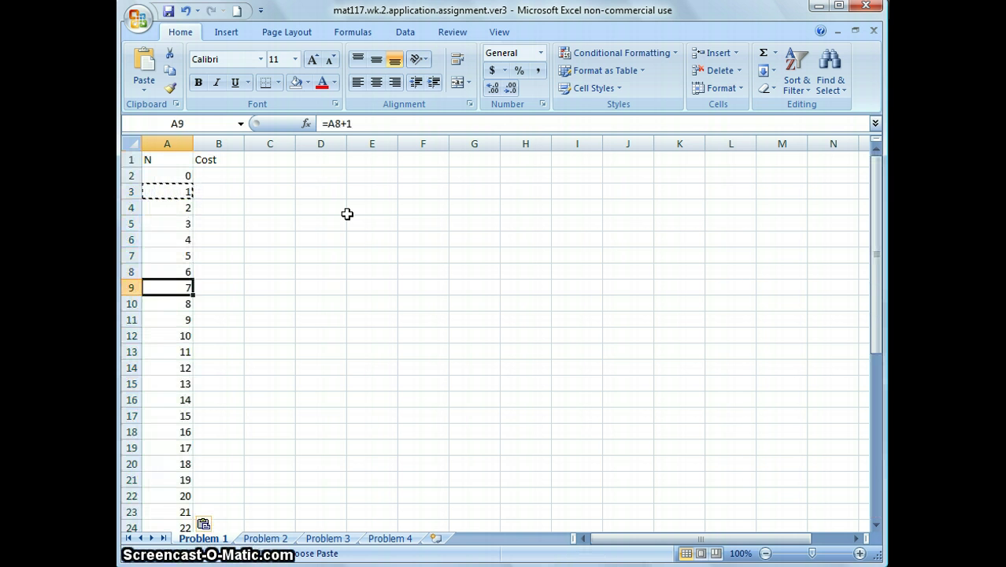
key(Down)
key(Down)
key(Down)
key(Down)
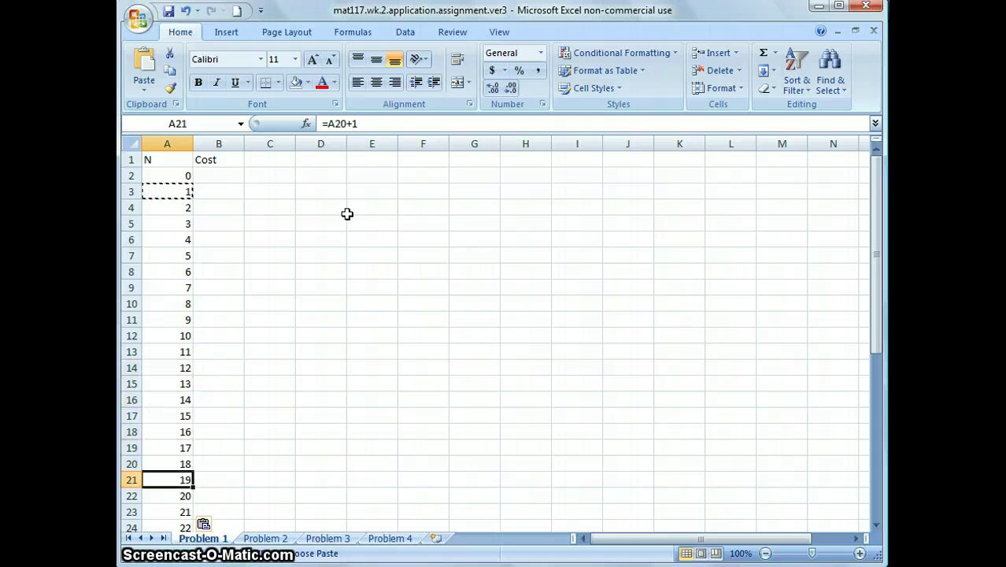
key(Up)
key(Up)
key(Up)
key(Up)
key(Up)
key(Up)
key(Up)
key(Up)
key(Up)
key(Up)
key(Up)
key(Up)
key(Up)
key(Up)
key(Up)
key(Up)
key(Up)
key(Up)
- Highlight the banquet cost expression 35N+400 on the assignment page in the browser, and return to the Excel workbook
key(Right)
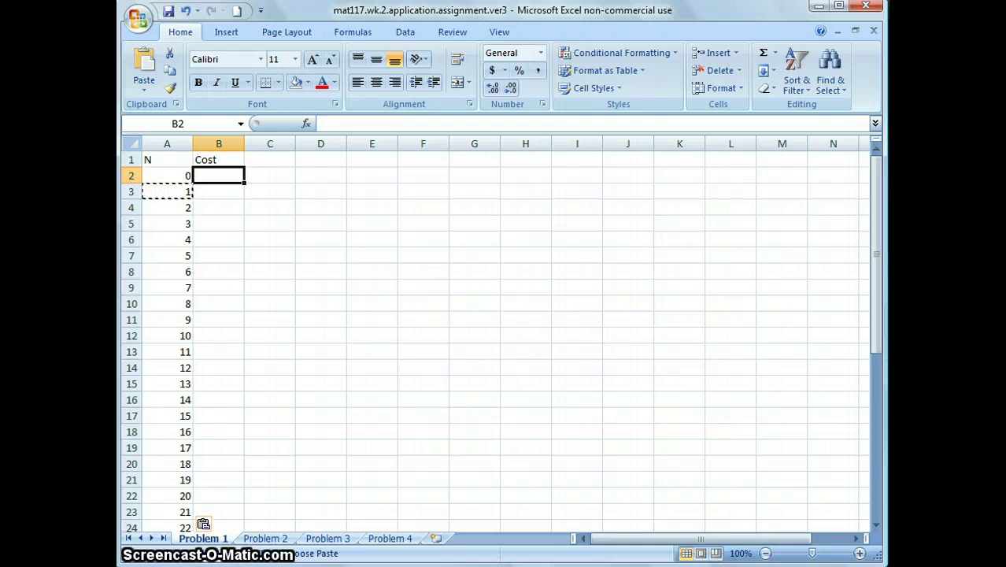
key(alt+Tab)
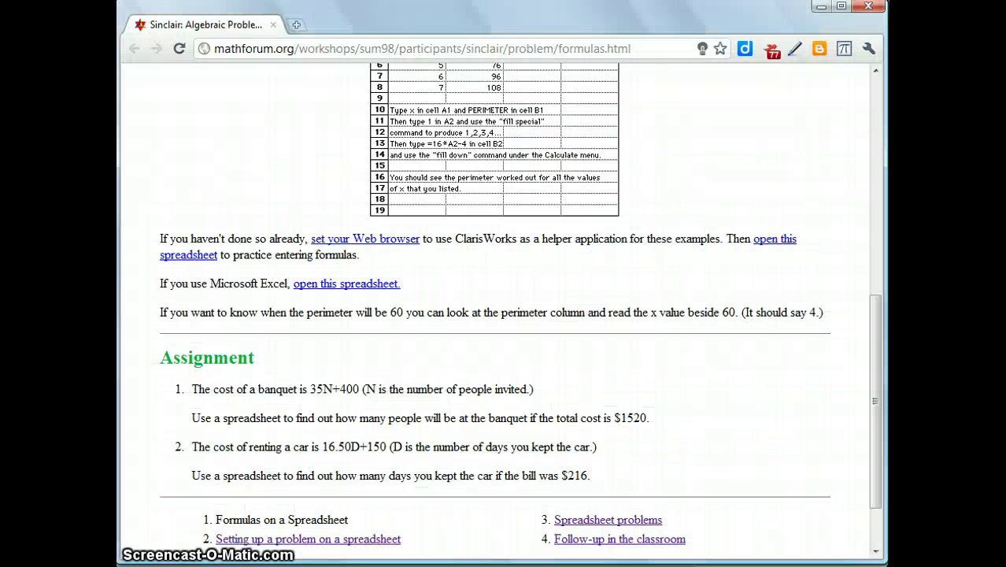
drag(312, 388, 359, 389)
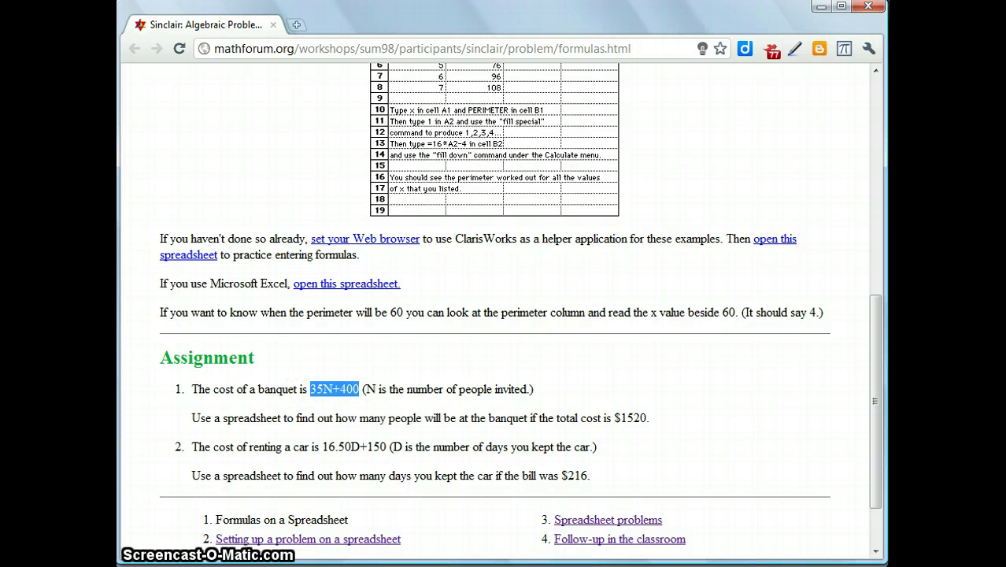
key(alt+Tab)
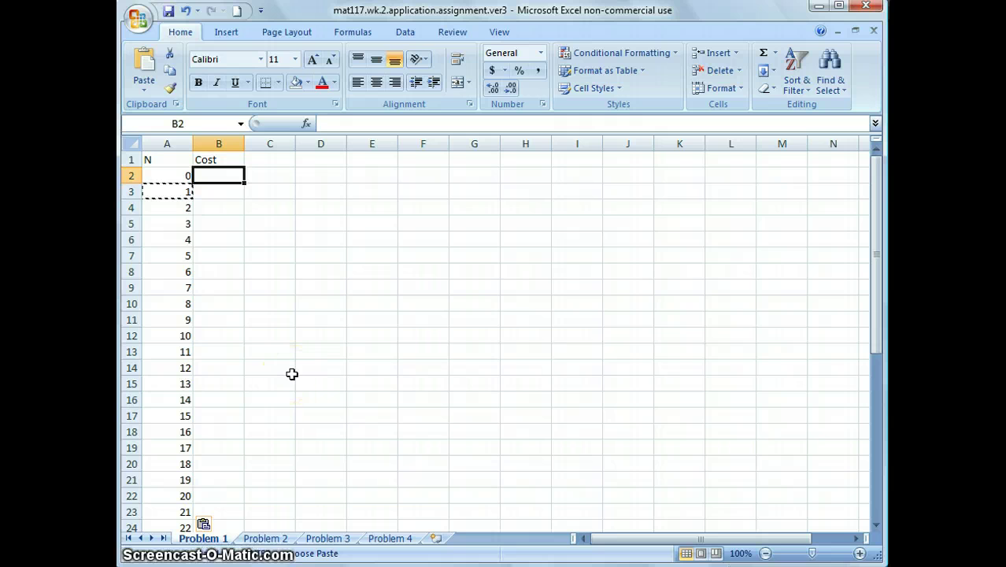
- Enter the banquet cost formula =35*A2+400 in B2 under the Cost heading
text(=)
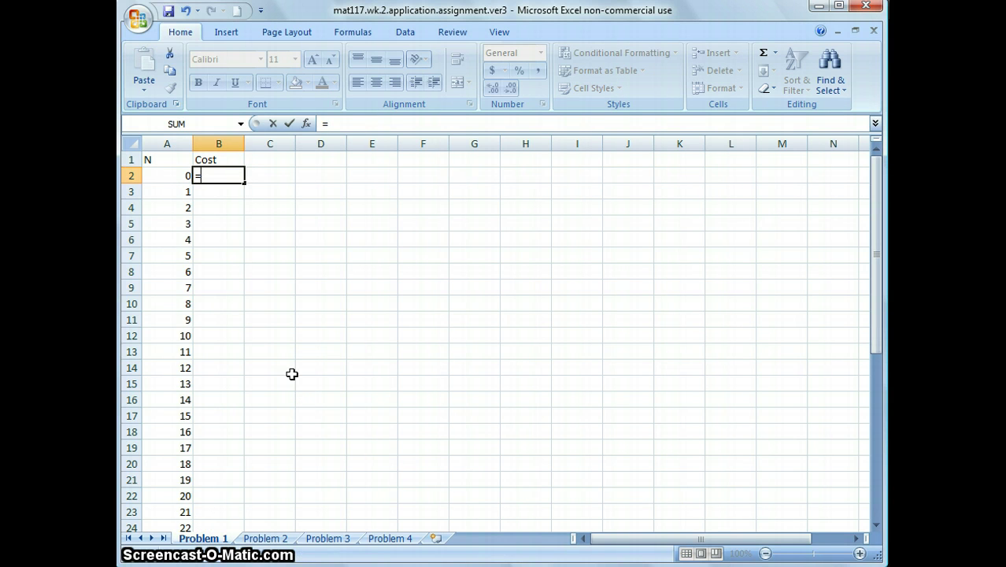
text(35)
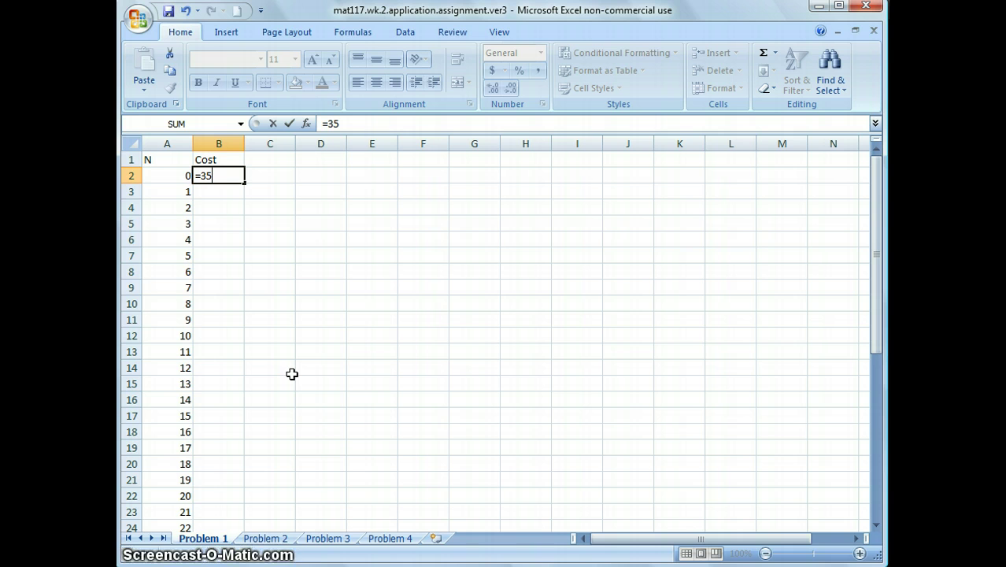
text(*)
click(180, 176)
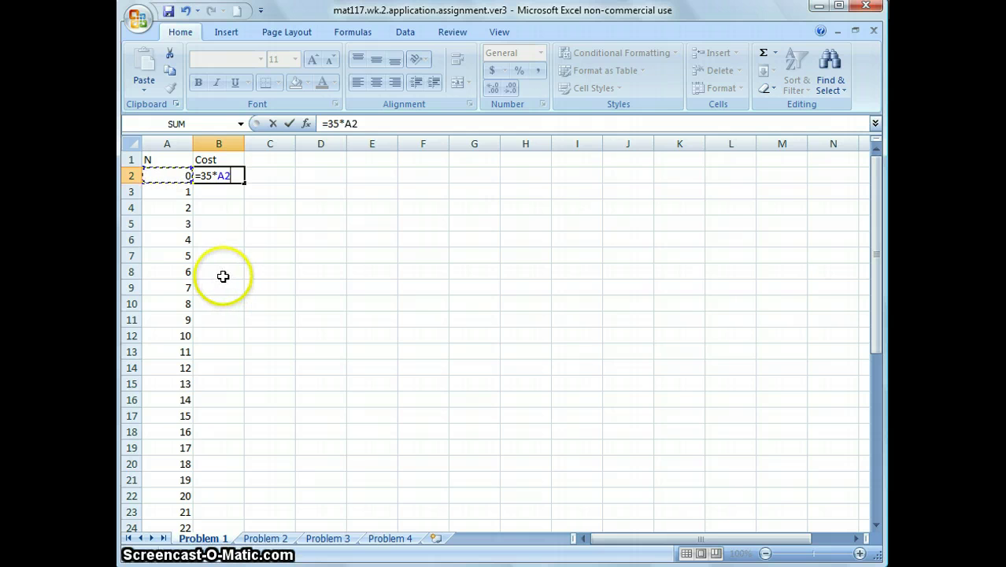
text(+)
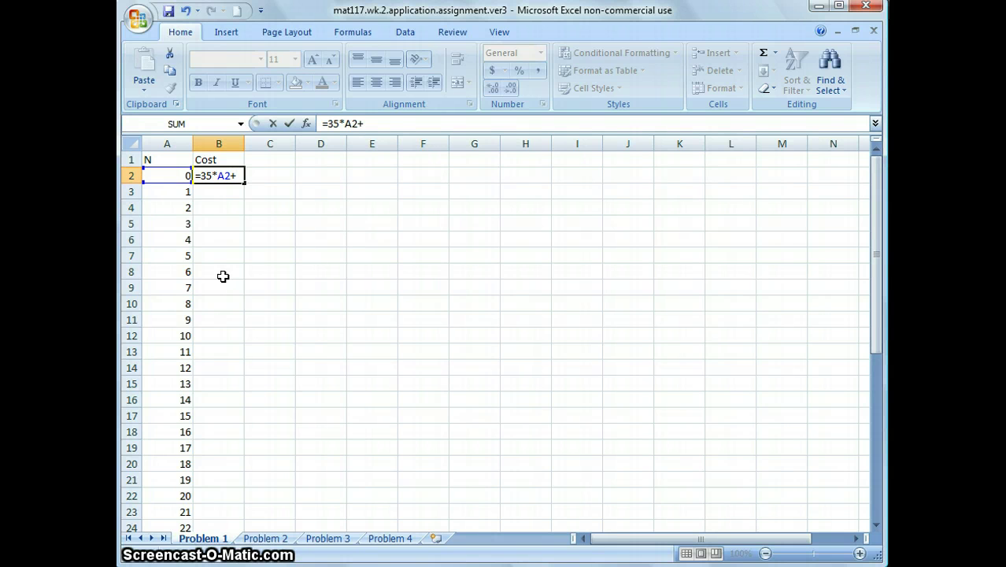
text(400)
key(Return)
key(Up)
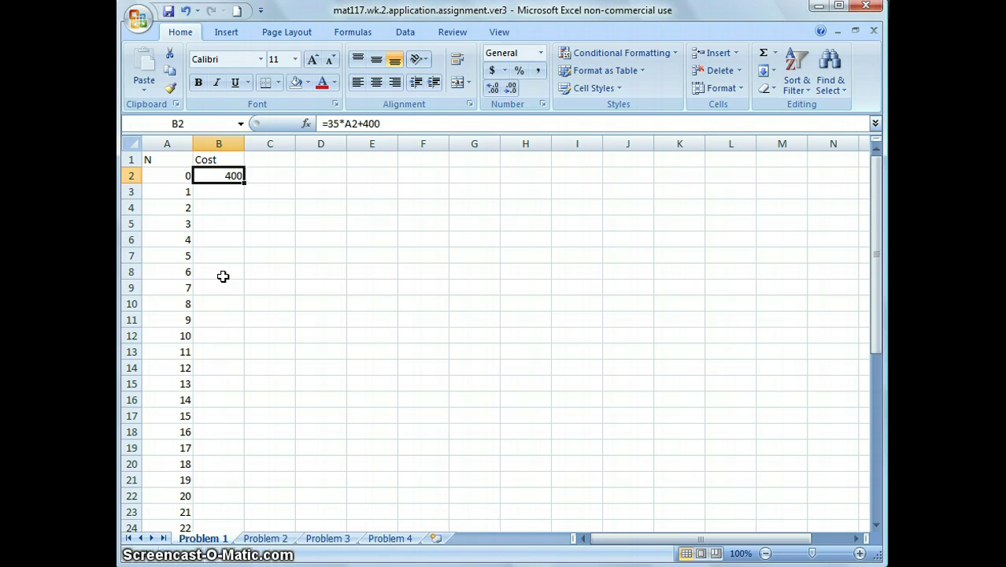
- Copy the banquet cost formula from B2 into B3 through B42
key(Left)
key(Right)
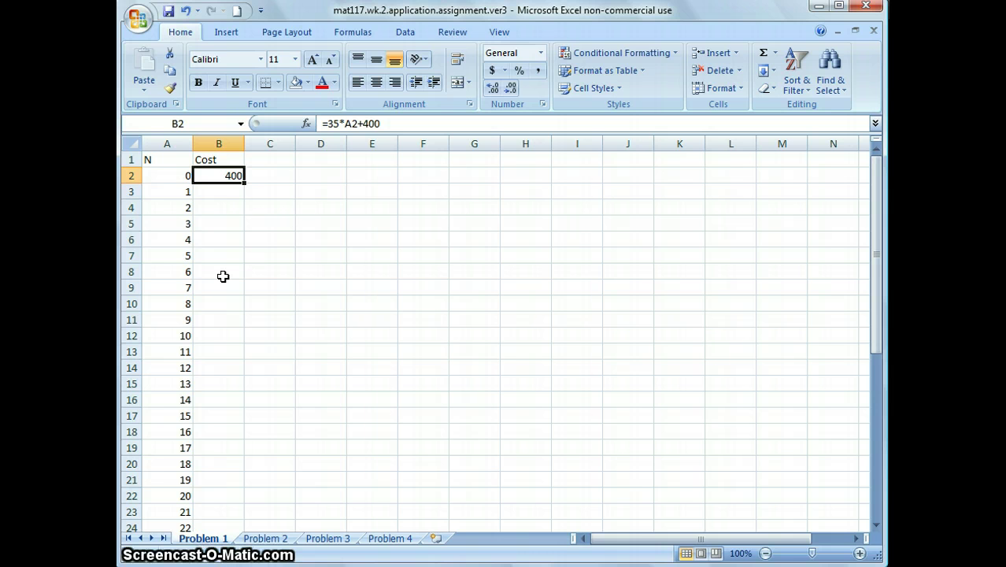
key(ctrl+c)
key(shift+Down)
key(shift+Down)
key(shift+Down)
key(shift+Down)
key(shift+Down)
key(shift+Down)
key(shift+Down)
key(shift+Down)
key(shift+Down)
key(shift+Down)
key(shift+Down)
key(shift+Down)
key(shift+Down)
key(shift+Down)
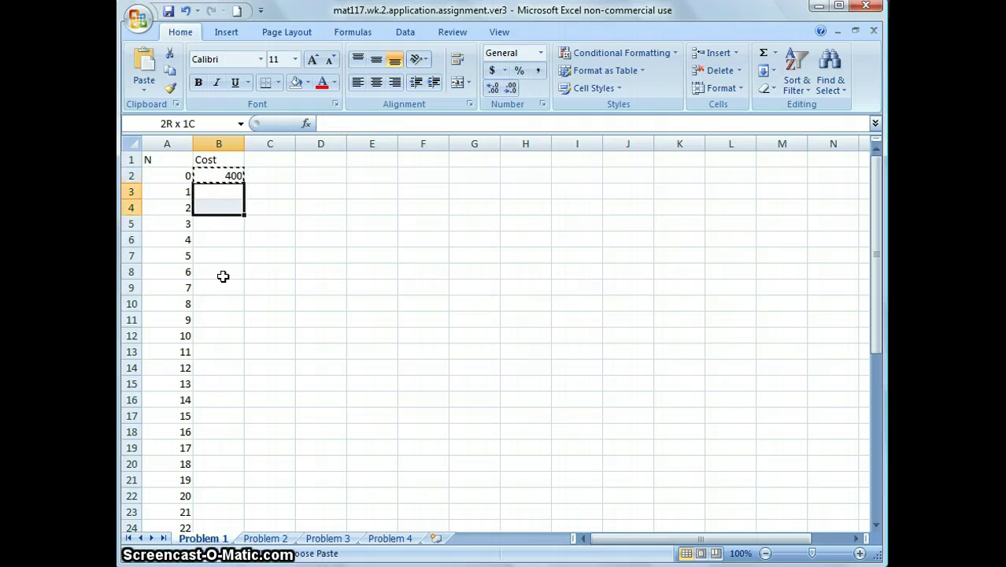
key(shift+Down)
key(shift+Down)
key(shift+Down)
key(shift+Down)
key(shift+Down)
key(shift+Down)
key(shift+Down)
key(shift+Down)
key(shift+Down)
key(shift+Down)
key(shift+Down)
key(shift+Down)
key(shift+Down)
key(shift+Down)
key(shift+Down)
key(shift+Down)
key(shift+Down)
key(shift+Down)
key(shift+Down)
key(shift+Down)
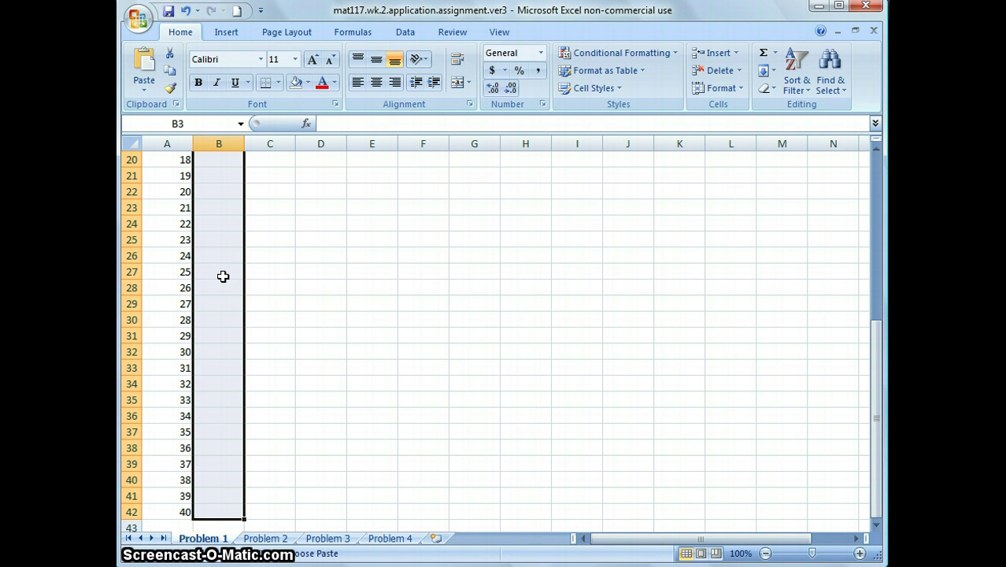
key(ctrl+v)
- Check the copied cost formulas and matching N values in rows 4 and 5
key(Down)
key(Down)
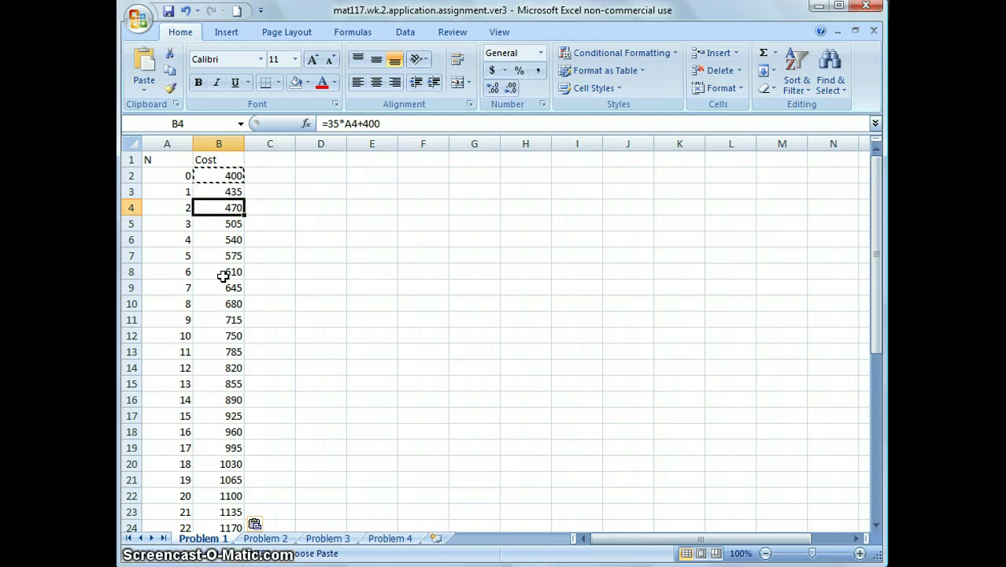
key(Left)
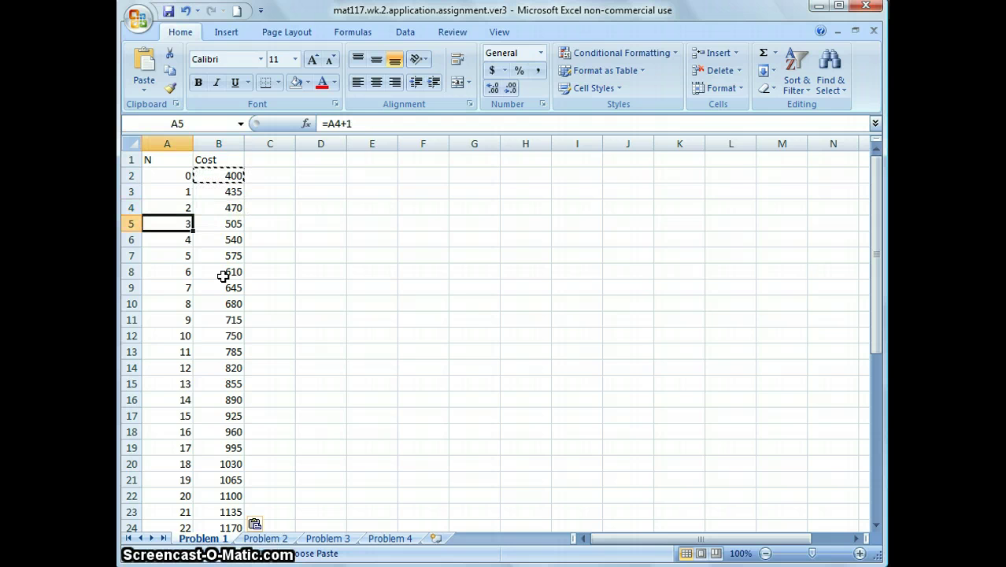
key(Right)
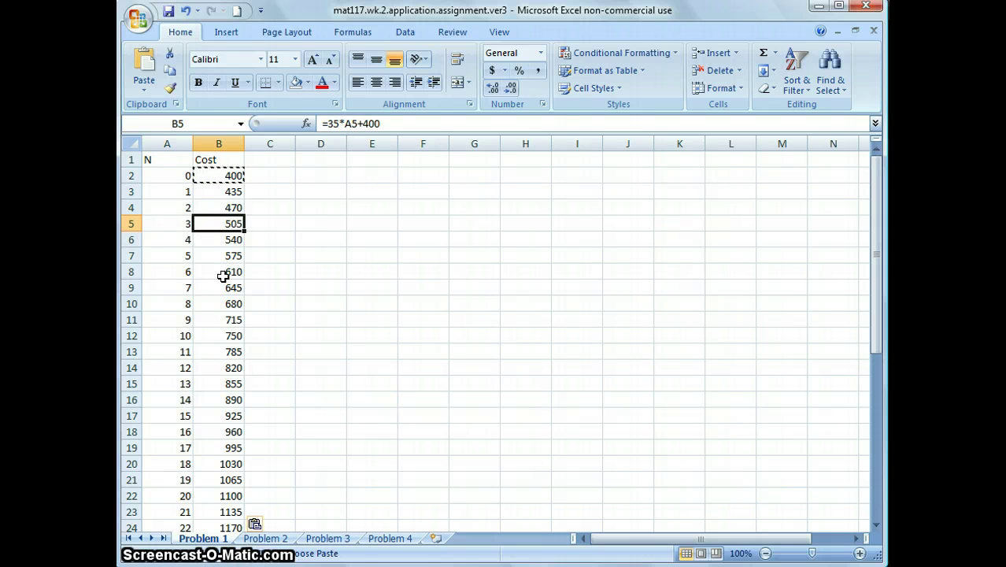
- Highlight the $1520 total cost in the banquet problem on the browser's assignment page, and return to the Excel workbook
key(alt+Tab)
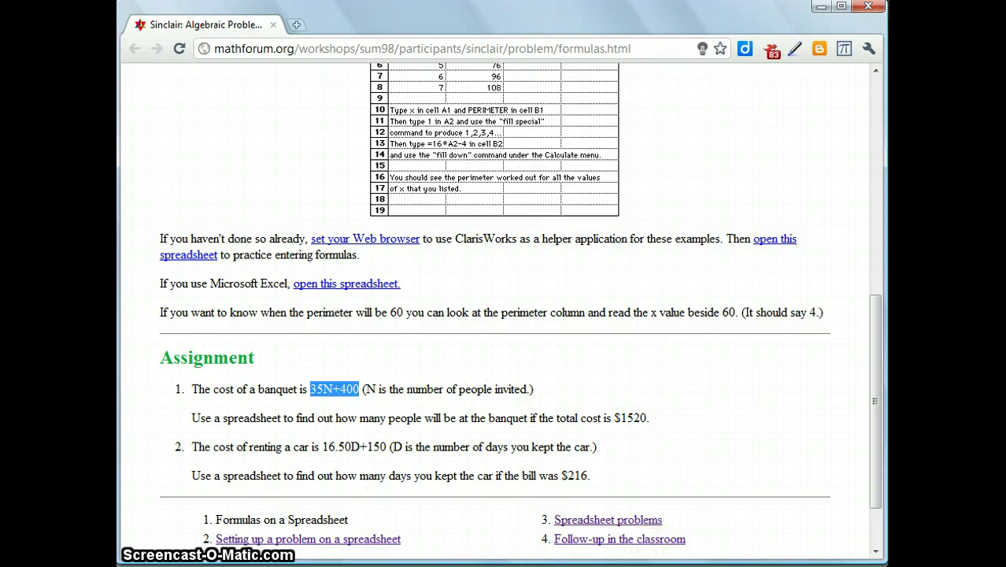
drag(650, 418, 618, 418)
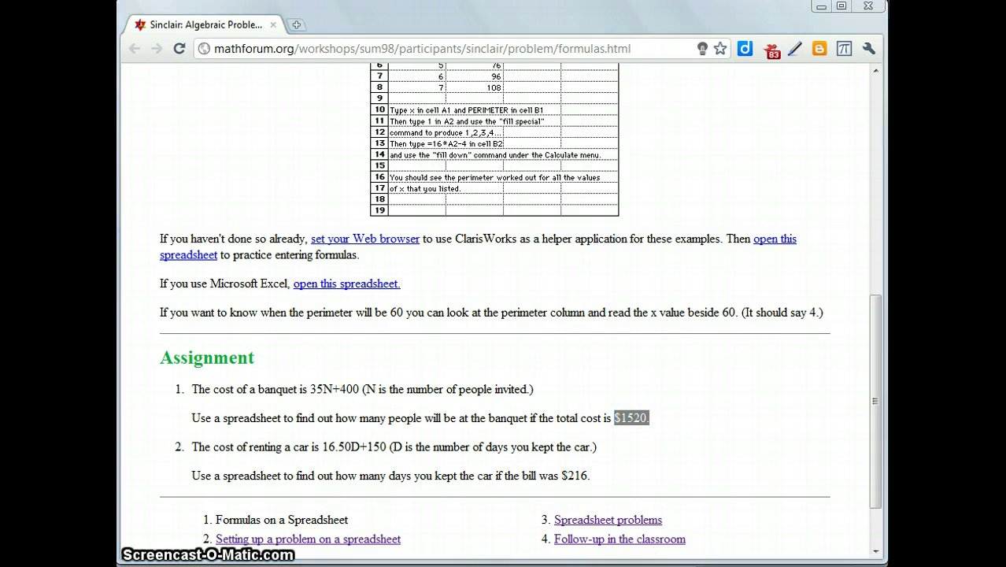
key(alt+Tab)
- Look down the Cost column for the row where the banquet cost equals 1520
key(Down)
key(Down)
key(Down)
key(Down)
key(Down)
key(Down)
key(Down)
key(Down)
key(Down)
key(Down)
key(Down)
key(Down)
key(Down)
key(Down)
key(Down)
key(Down)
key(Down)
key(Down)
key(Down)
key(Down)
key(Down)
key(Down)
key(Down)
key(Down)
key(Down)
key(Down)
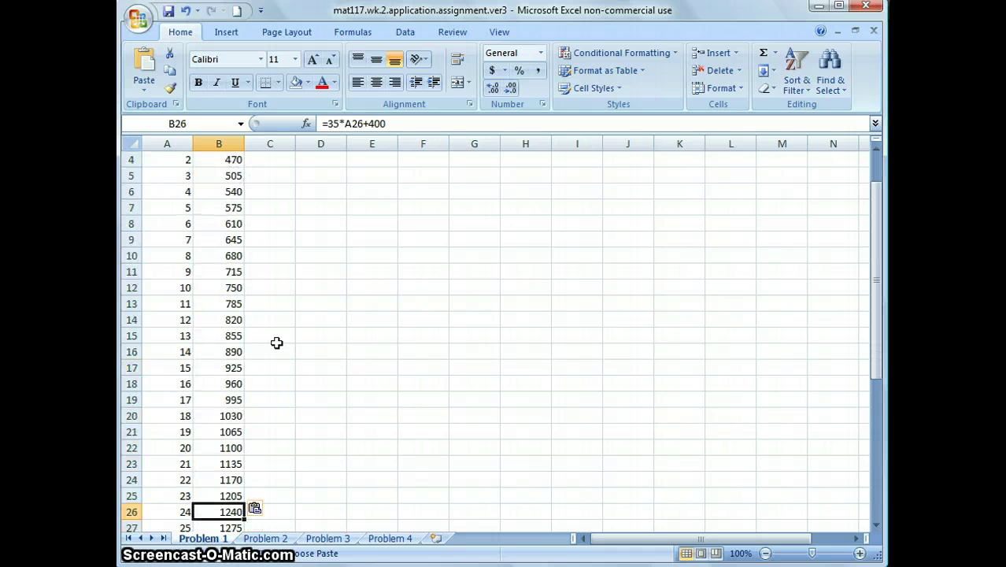
key(Down)
key(Down)
key(Down)
key(Down)
key(Down)
key(Down)
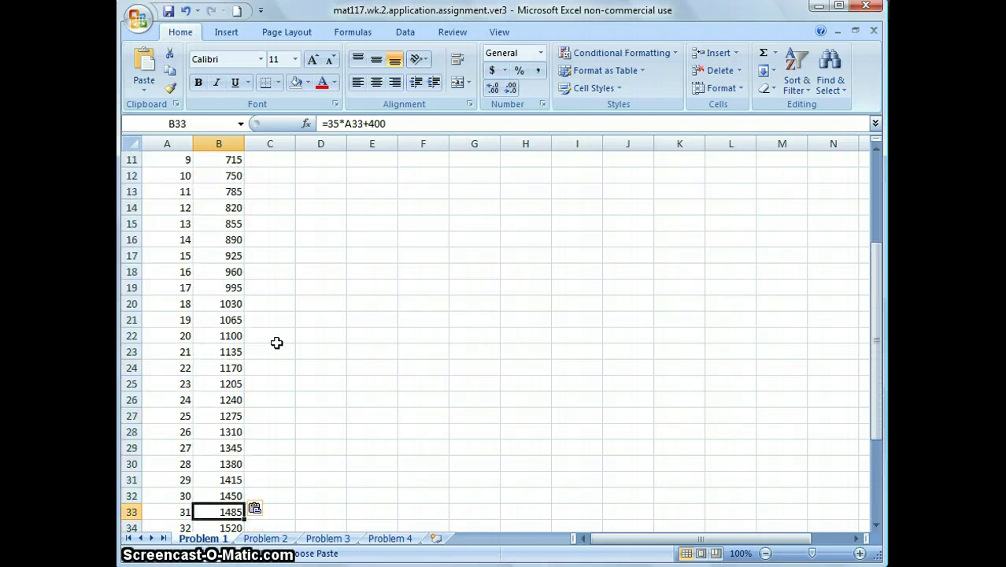
key(Up)
key(Up)
key(Up)
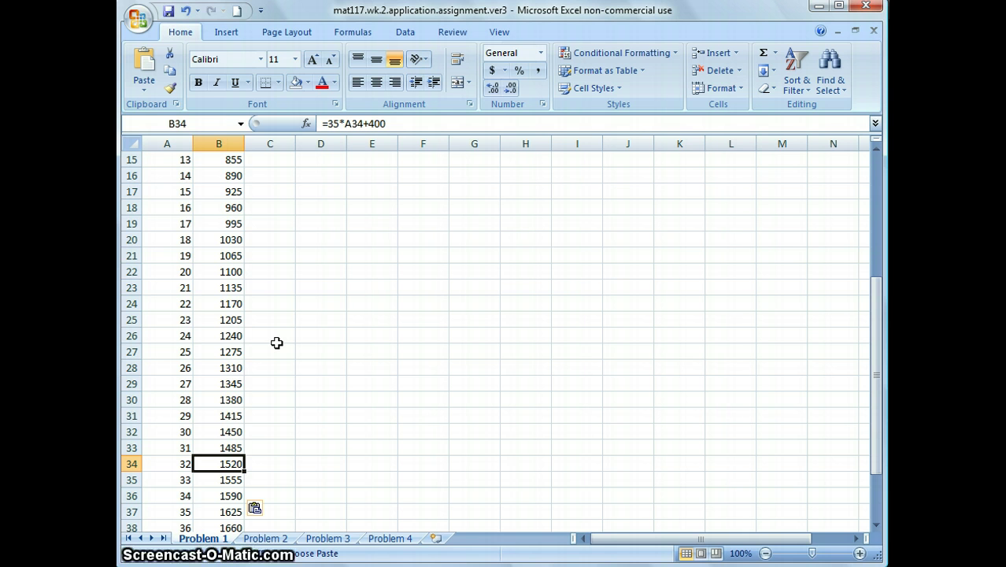
- Fill the N and Cost cells A34:B34 with yellow to mark the 1520 answer row
key(Left)
key(shift+Right)
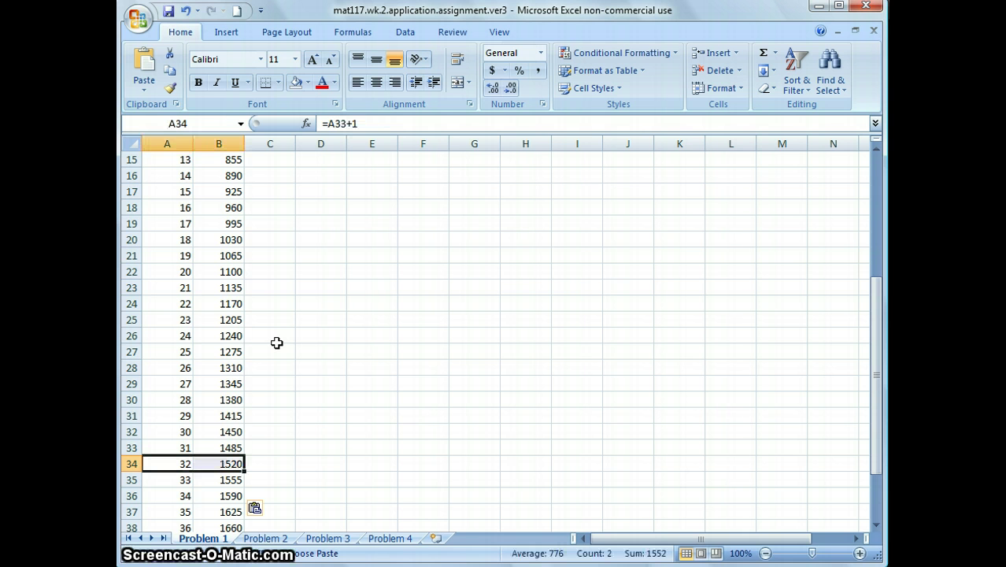
click(307, 88)
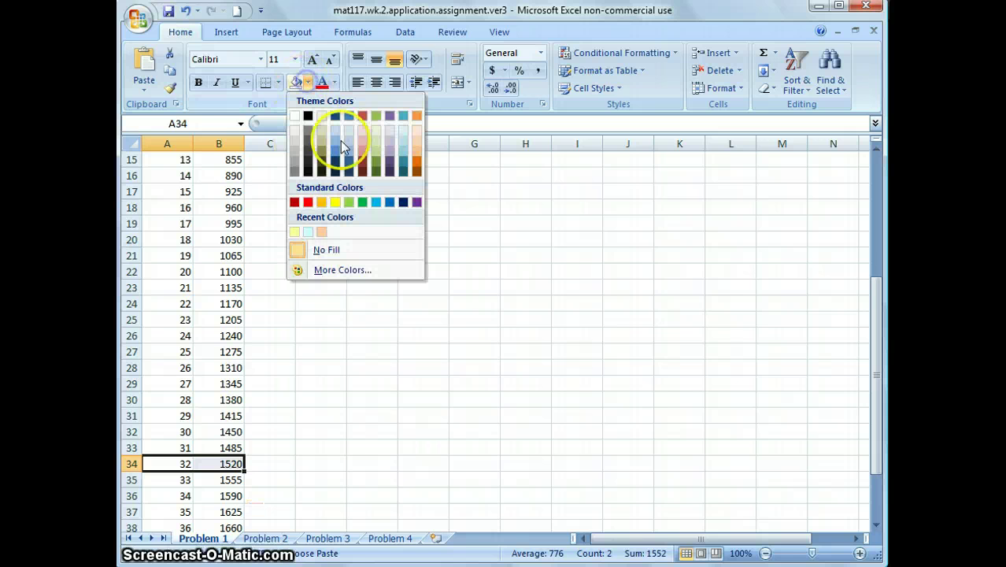
click(338, 201)
key(Up)
key(Up)
key(Right)
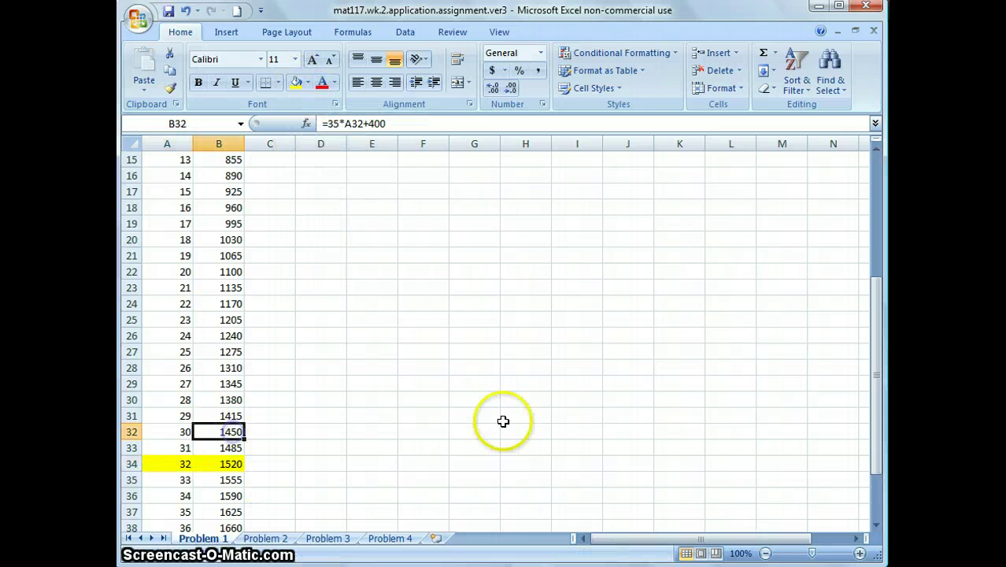
key(Down)
key(Down)
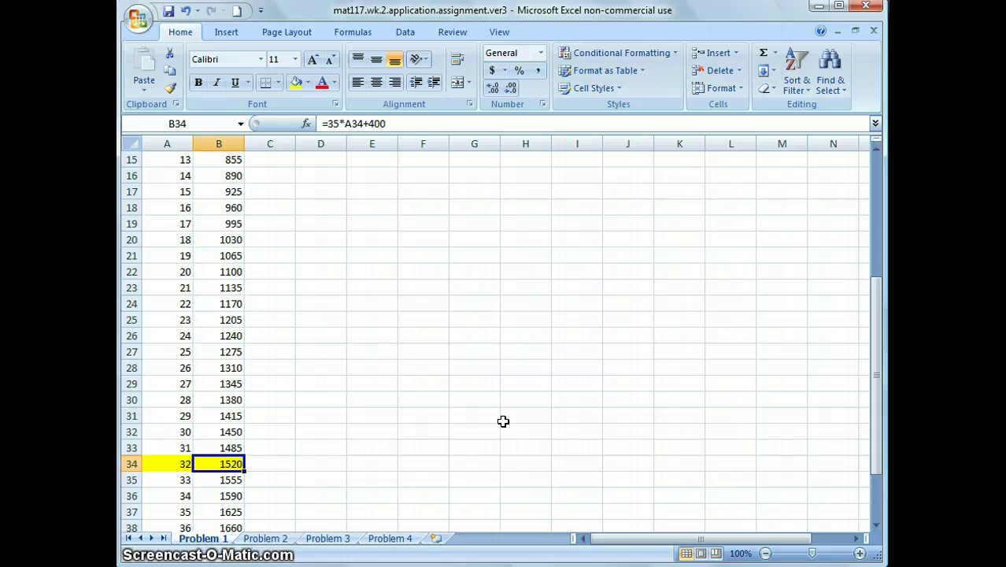
key(Left)
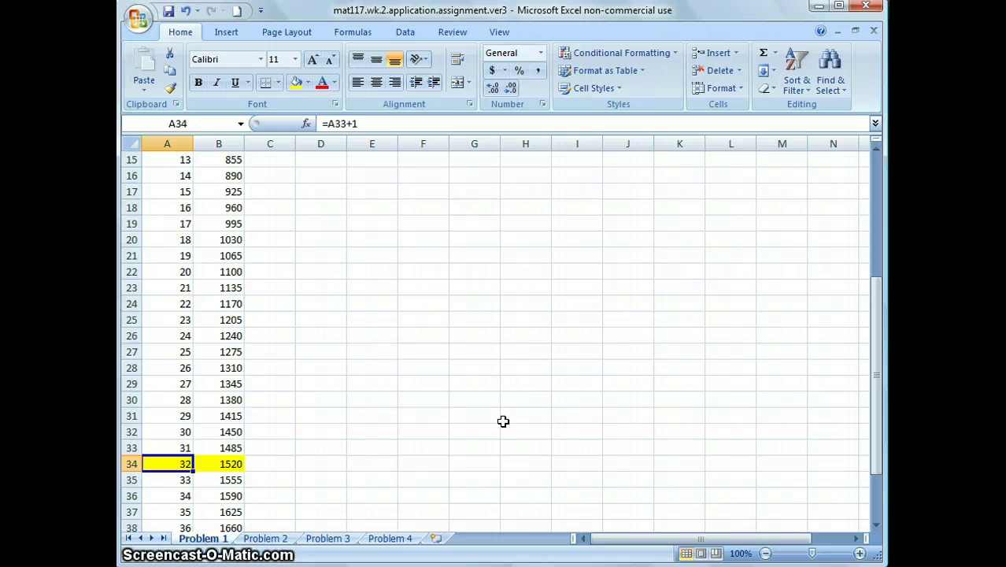
- Review the N column upward from the highlighted row to the heading in A1
key(Up)
key(Up)
key(Up)
key(Up)
key(Up)
key(Up)
key(Up)
key(Up)
key(Up)
key(Up)
key(Up)
key(Up)
key(Up)
key(Up)
key(Up)
key(Up)
key(Up)
key(Up)
key(Up)
key(Up)
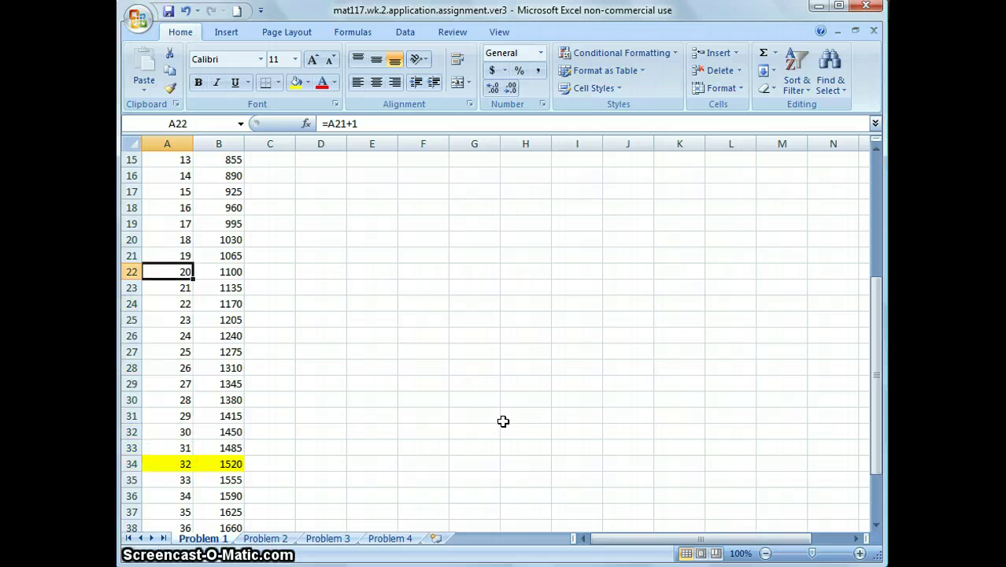
key(Up)
key(Up)
key(Up)
key(Up)
key(Up)
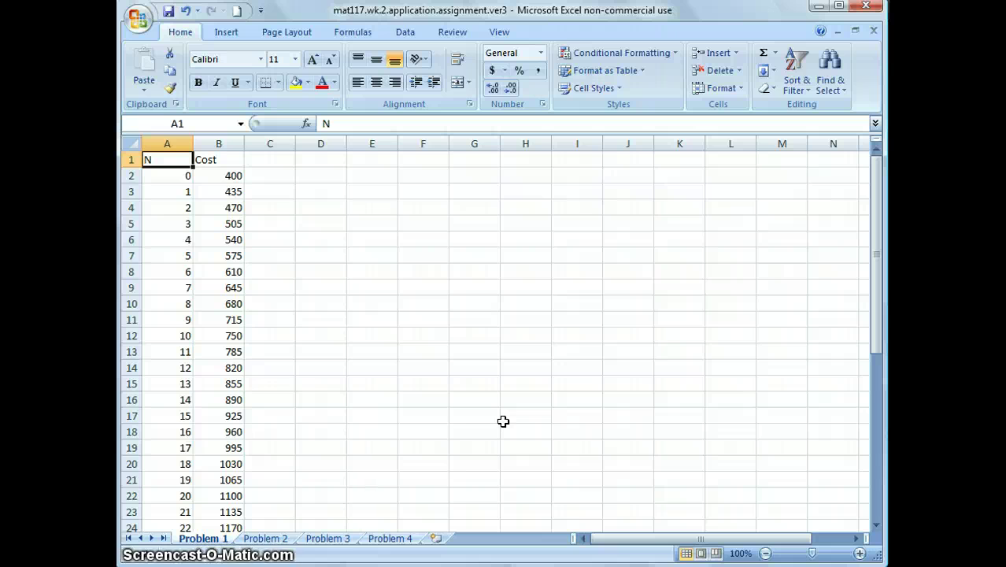
- Open the Problem 2 sheet at cell A1, and read the car rental problem on the browser's assignment page before returning to Excel
click(270, 539)
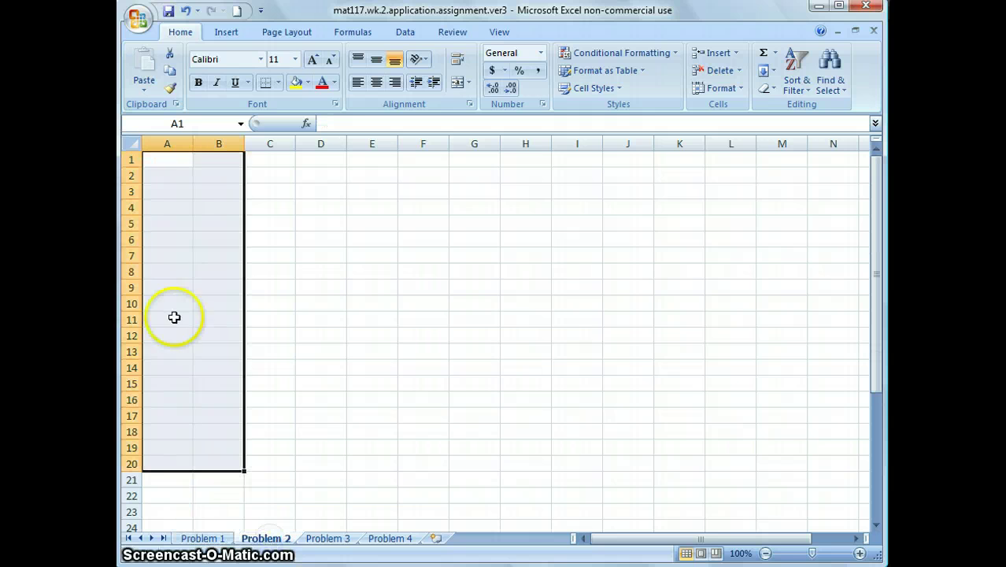
click(166, 191)
click(167, 161)
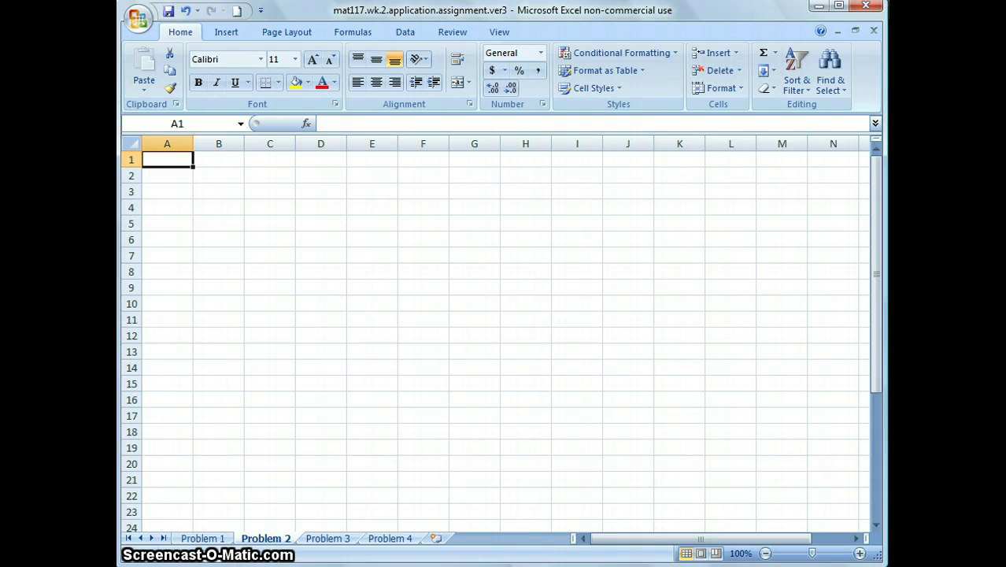
key(alt+Tab)
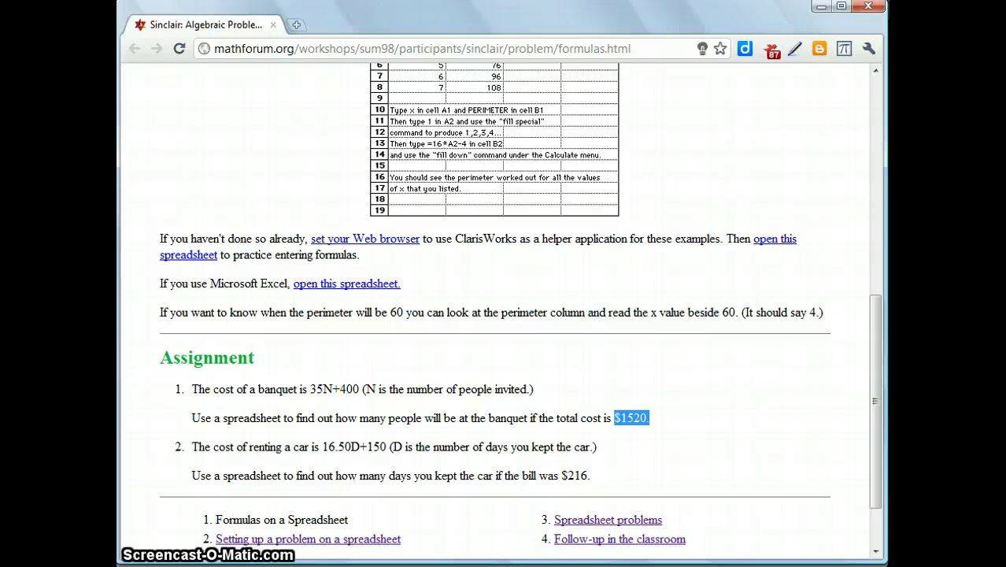
key(alt+Tab)
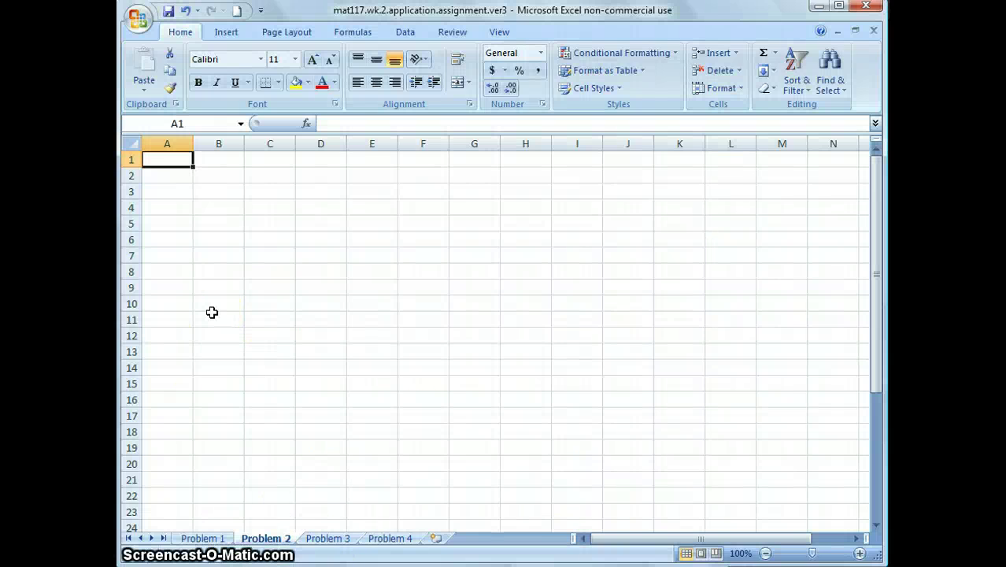
- Enter the column headings D in A1 and Cost in B1
text(D)
key(Tab)
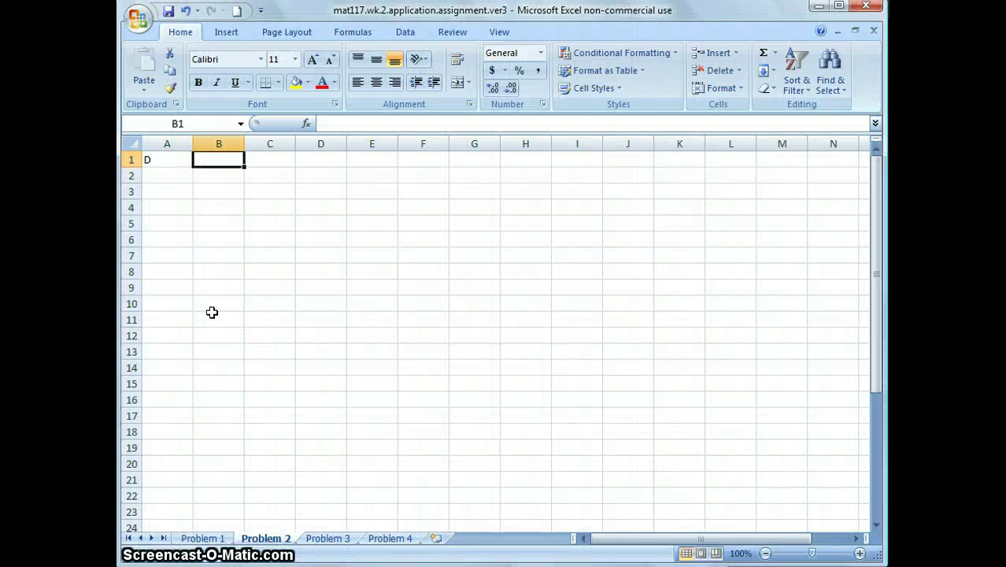
text(Cost)
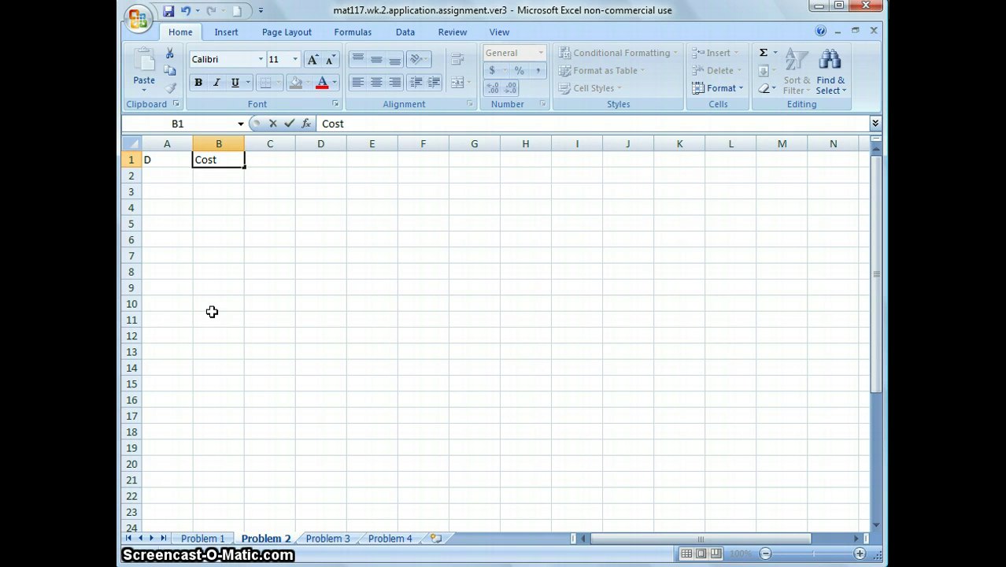
key(Down)
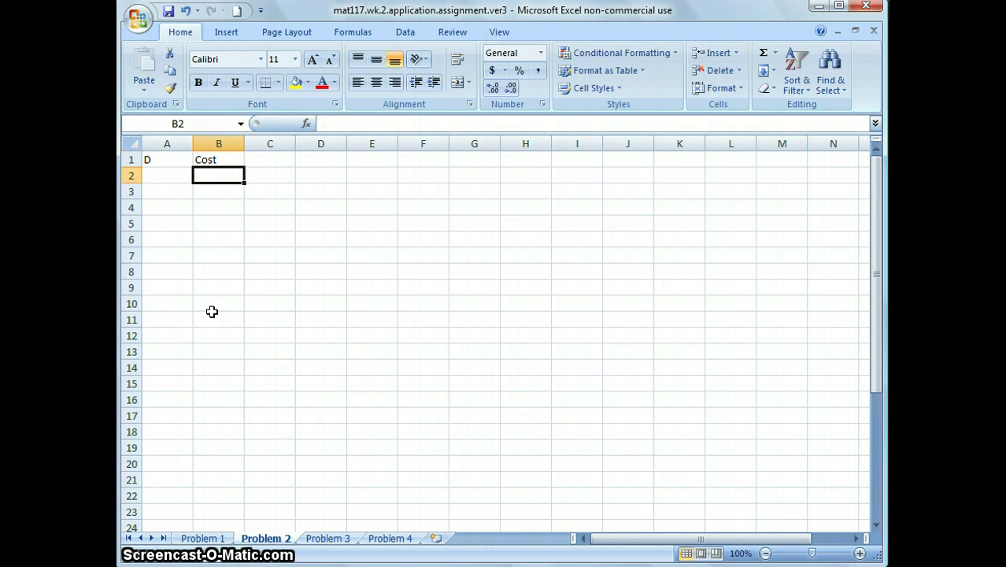
- Start the D column with 0 in A2 and the increment formula =A2+1 in A3
key(Left)
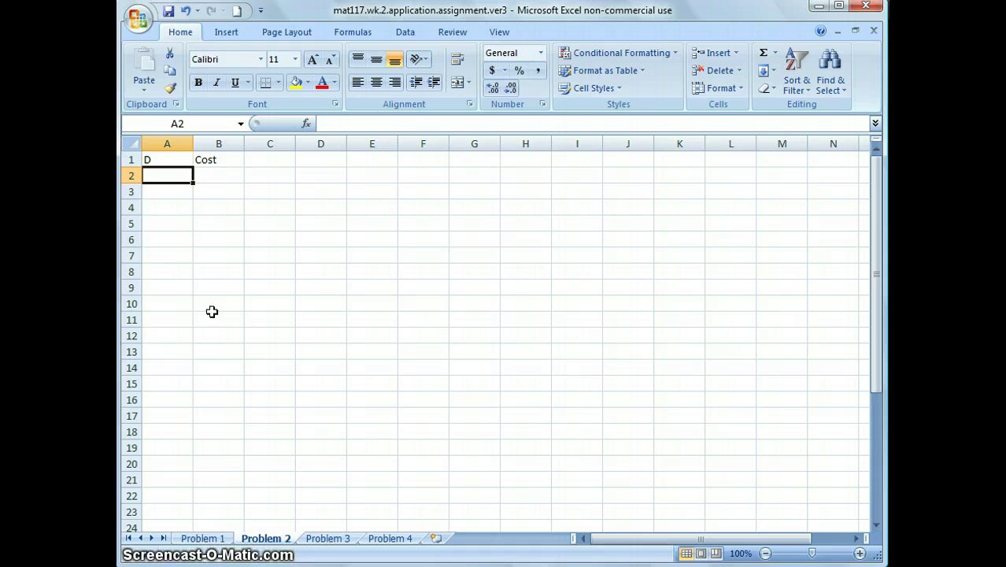
text(0)
key(Return)
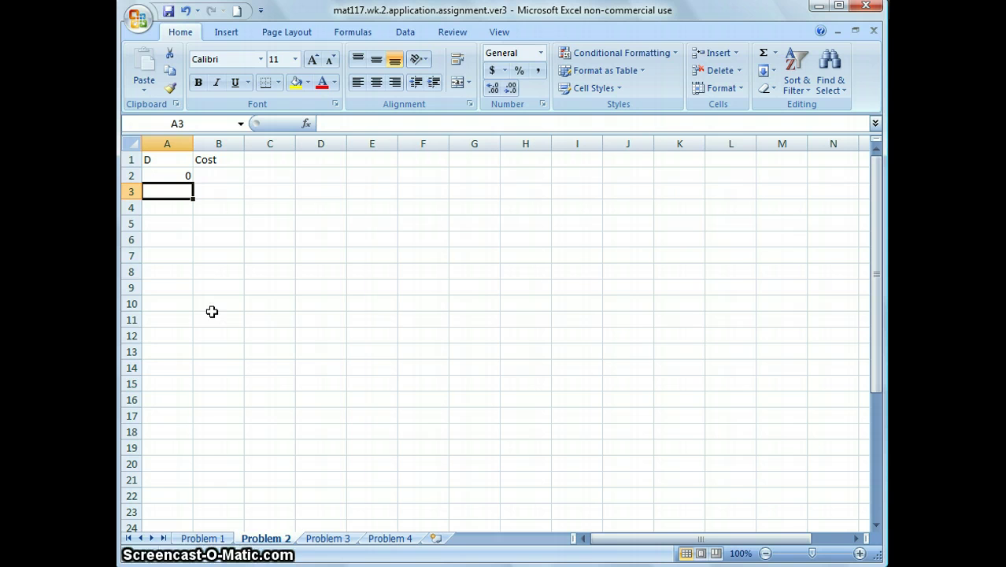
text(=)
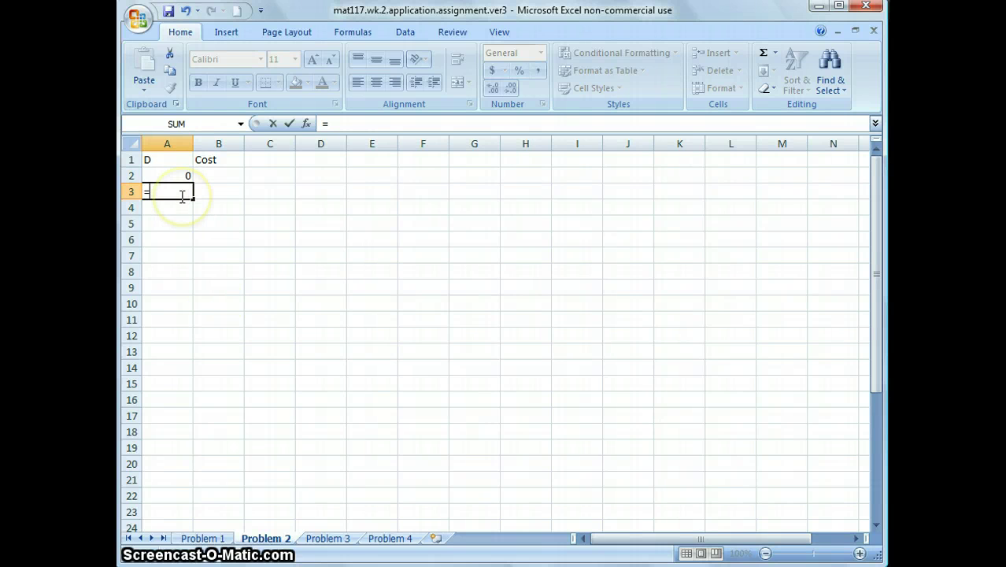
click(168, 175)
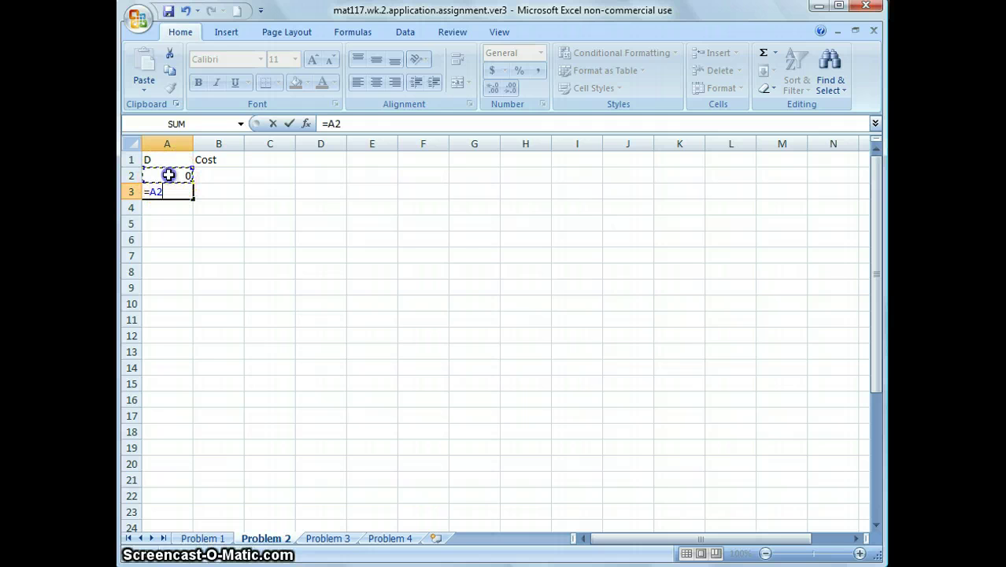
text(+1)
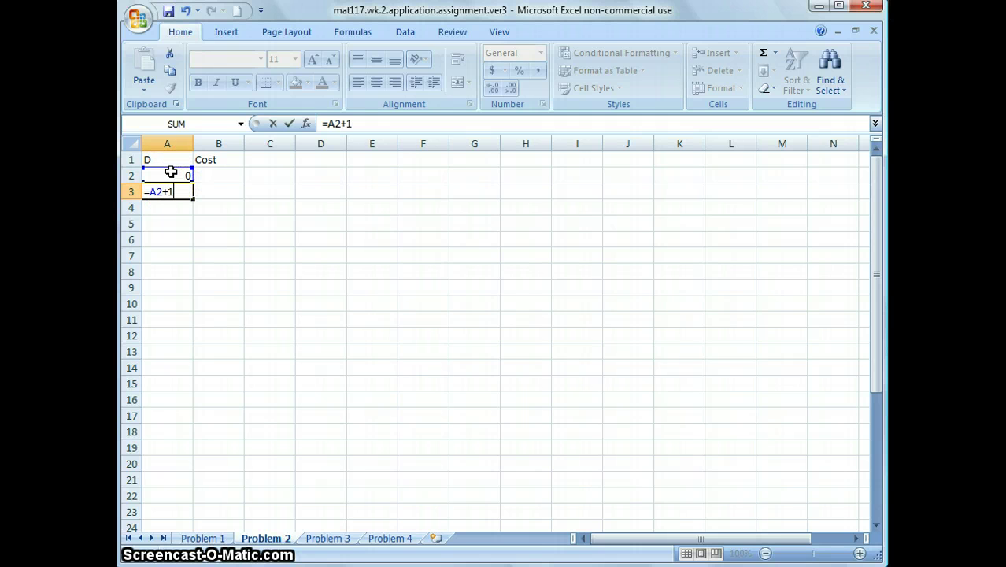
key(Return)
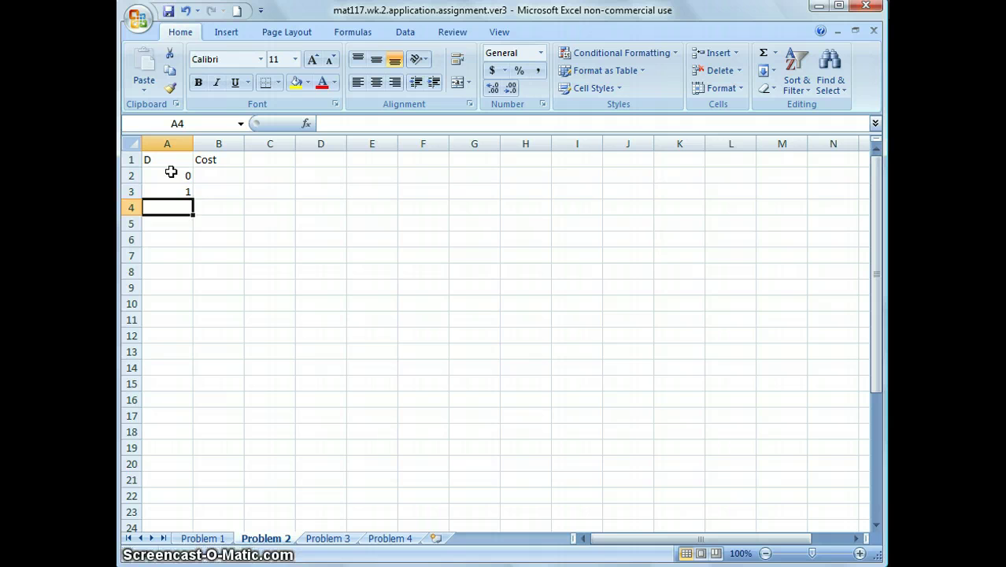
- Copy the increment formula from A3 into A4 through A22 to extend the D column to 20
key(Up)
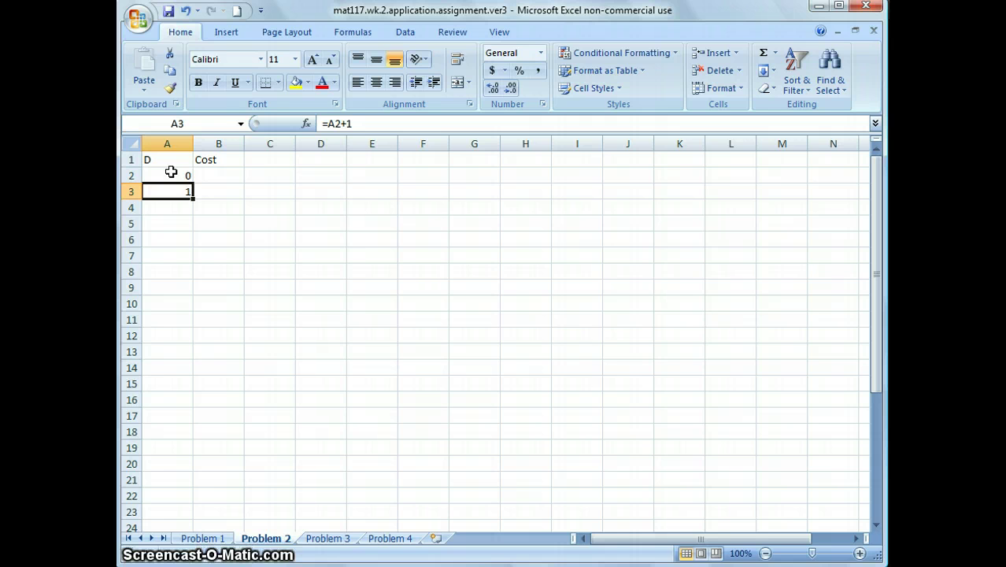
key(ctrl+c)
key(Down)
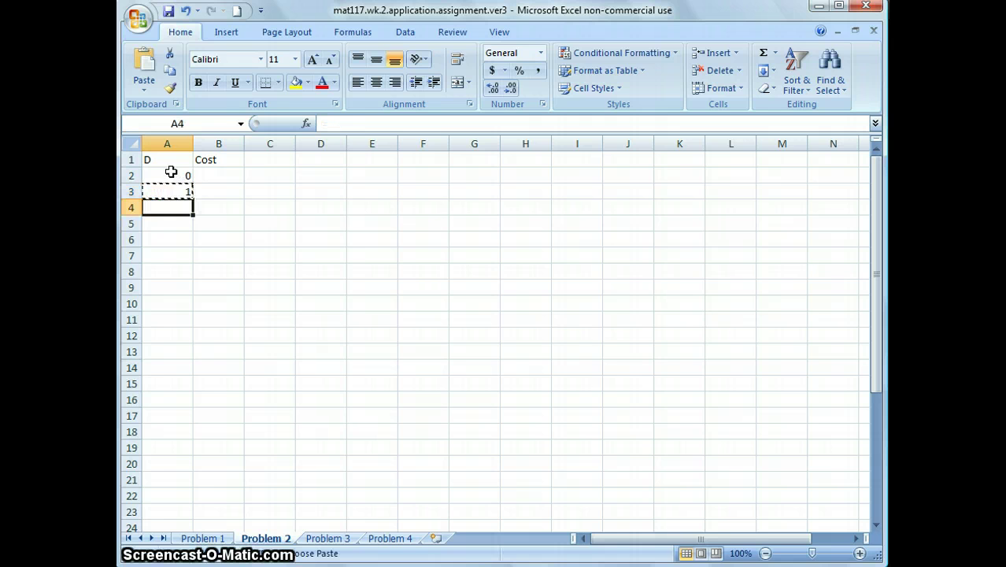
key(shift+Down)
key(shift+Down)
key(shift+Down)
key(shift+Down)
key(shift+Down)
key(shift+Down)
key(shift+Down)
key(shift+Down)
key(shift+Down)
key(shift+Down)
key(shift+Down)
key(shift+Down)
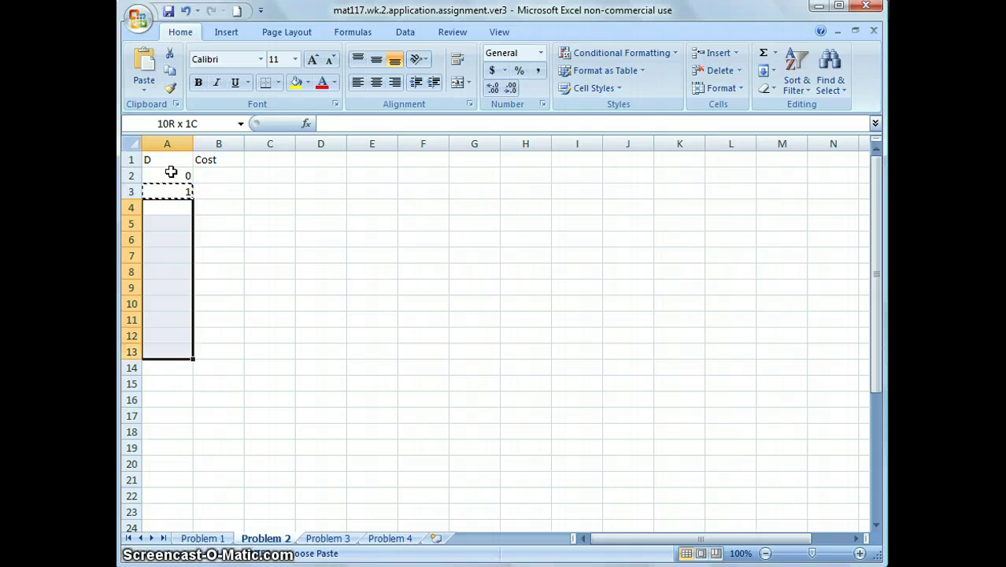
key(shift+Down)
key(shift+Down)
key(shift+Down)
key(shift+Down)
key(shift+Down)
key(shift+Down)
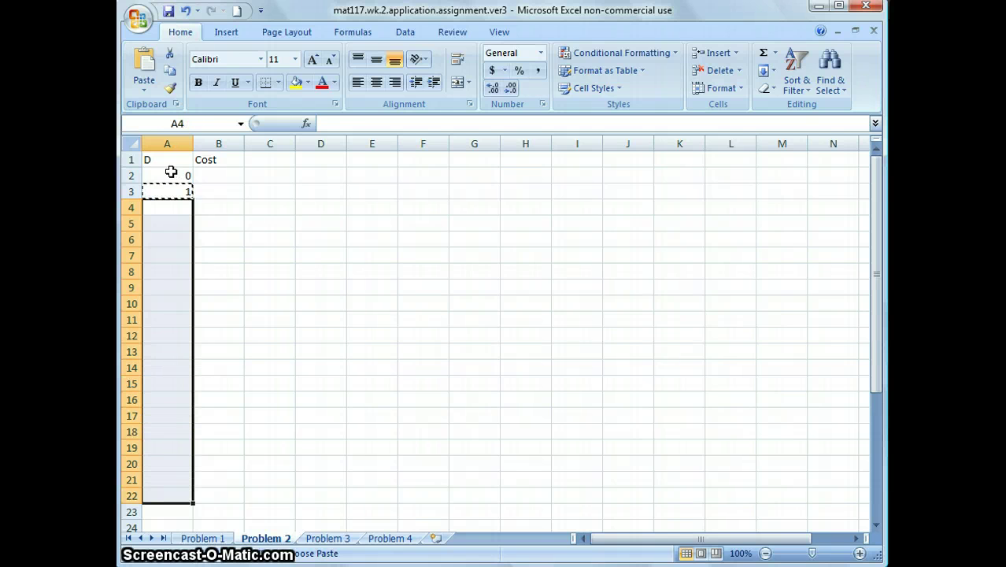
key(ctrl+v)
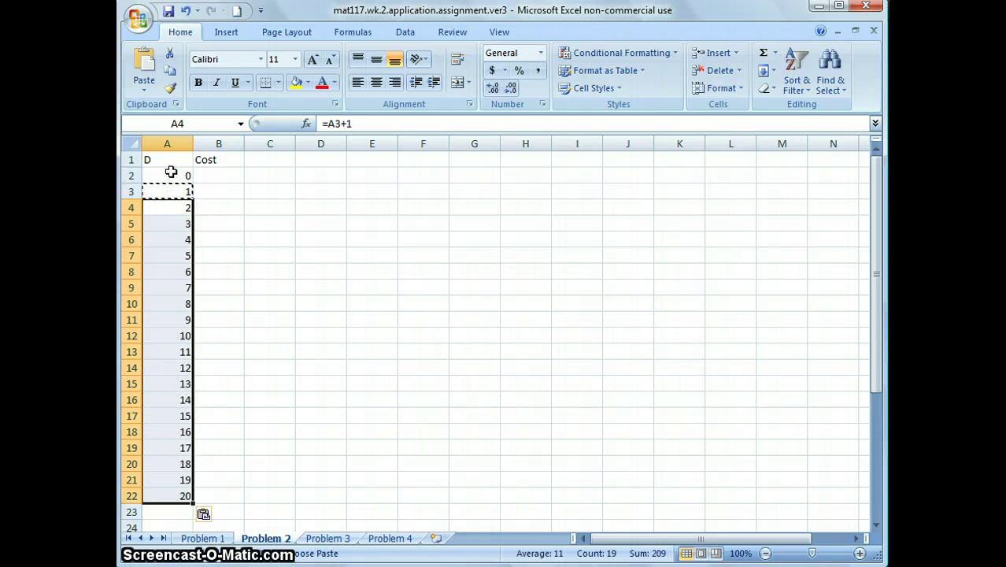
- Review the D column's values and formulas down to its last row, A22
key(Up)
key(Up)
key(Down)
key(Down)
key(Down)
key(Down)
key(Down)
key(Down)
key(Down)
key(Down)
key(Down)
key(Down)
key(Down)
key(Down)
key(Down)
key(Down)
key(Down)
key(Down)
key(Down)
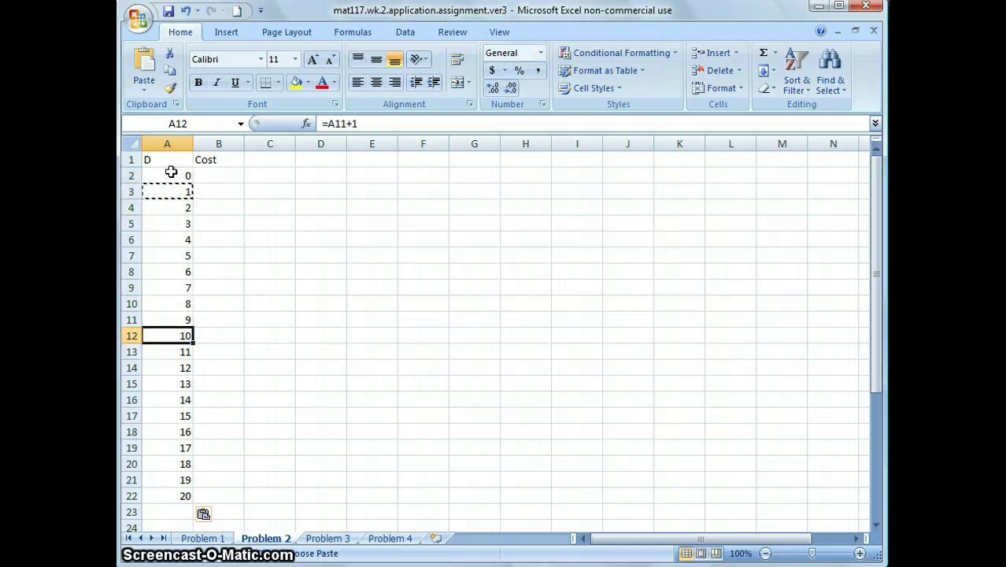
key(Down)
key(Down)
key(Down)
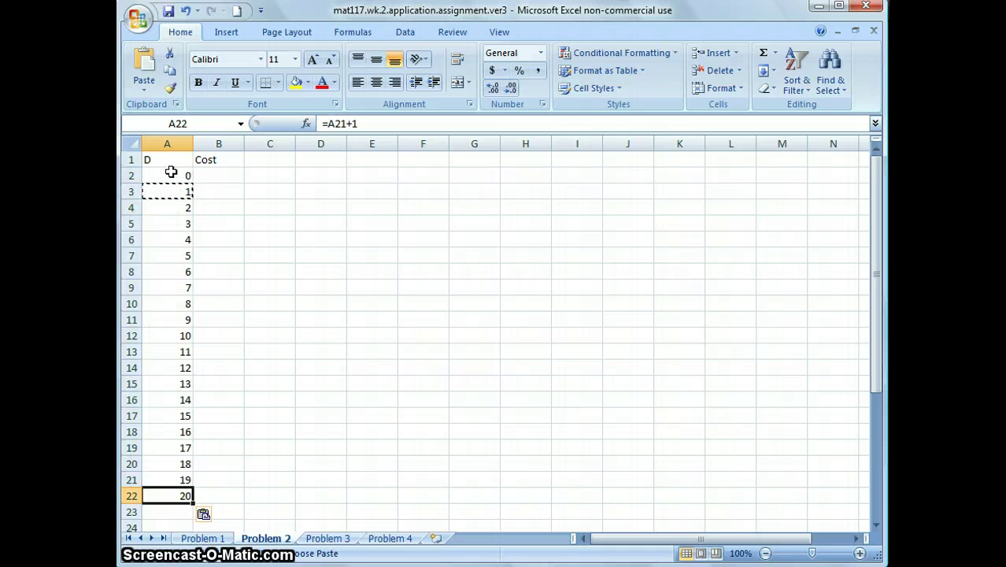
- Enter the rental cost formula =16.5*A2+150 in B2
click(223, 172)
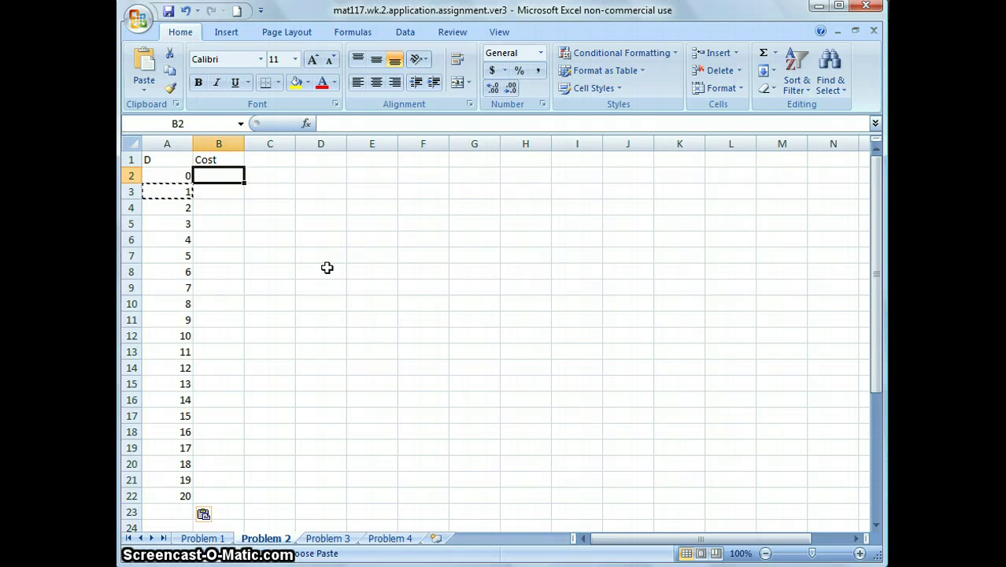
text(=)
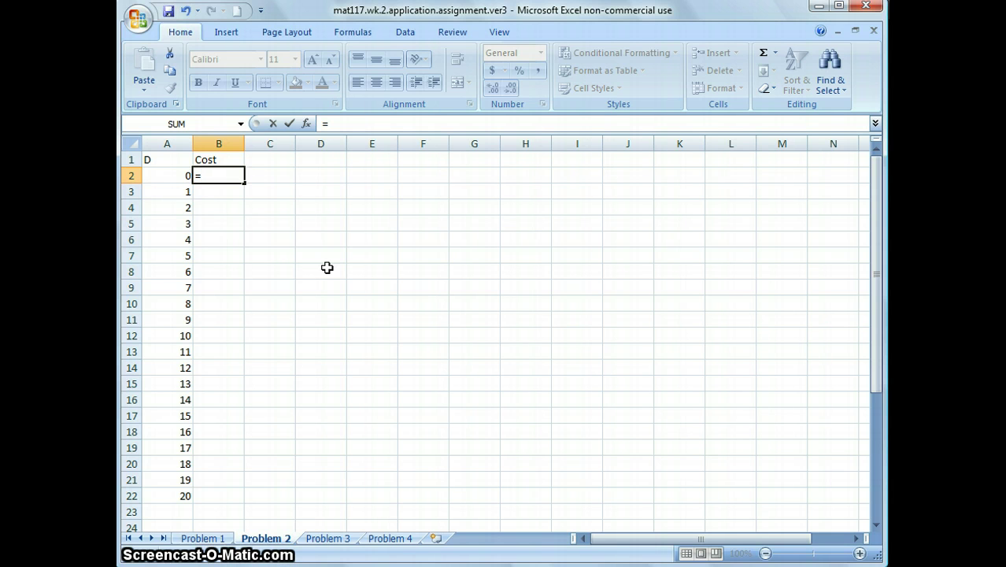
text(16.5*)
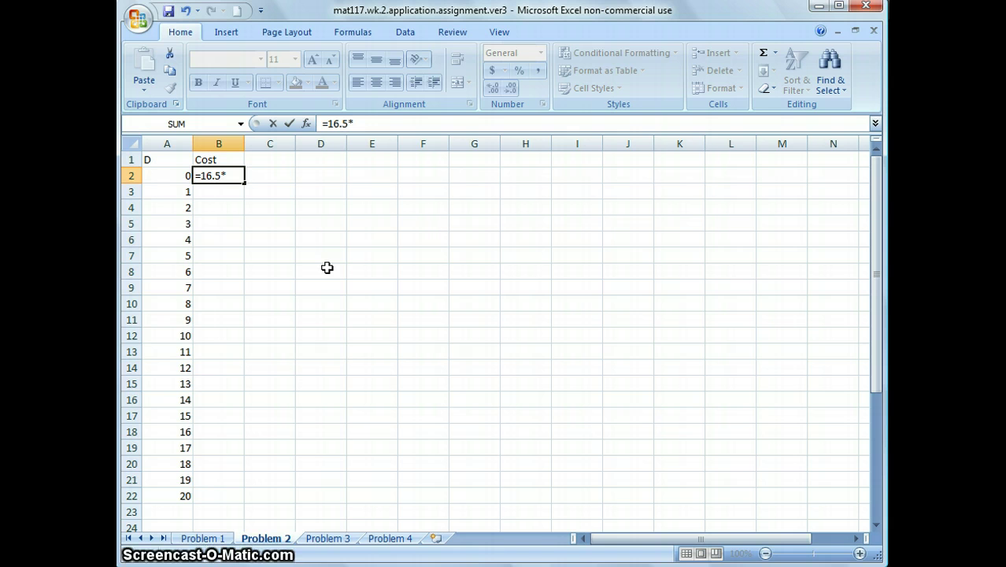
click(173, 176)
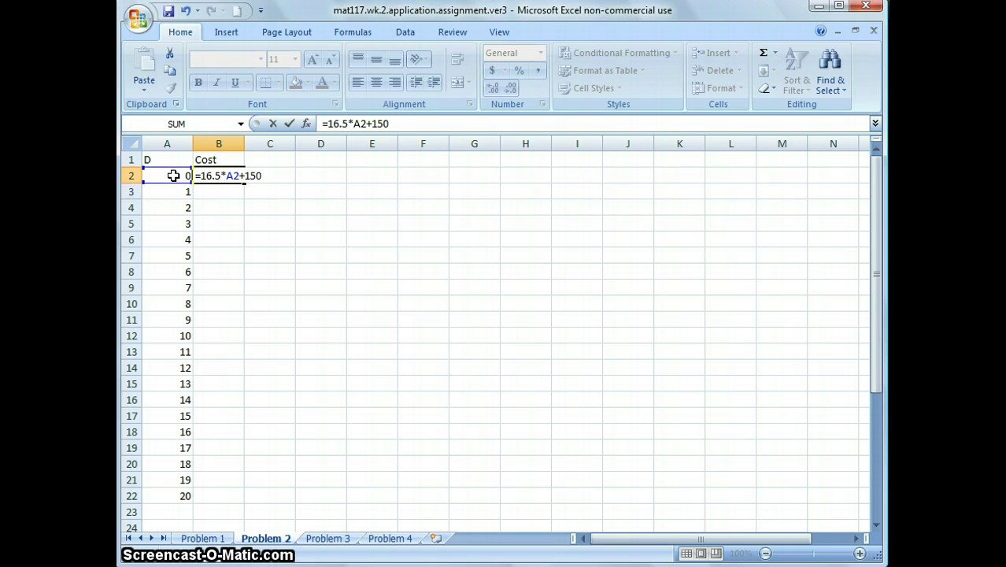
key(Return)
key(Up)
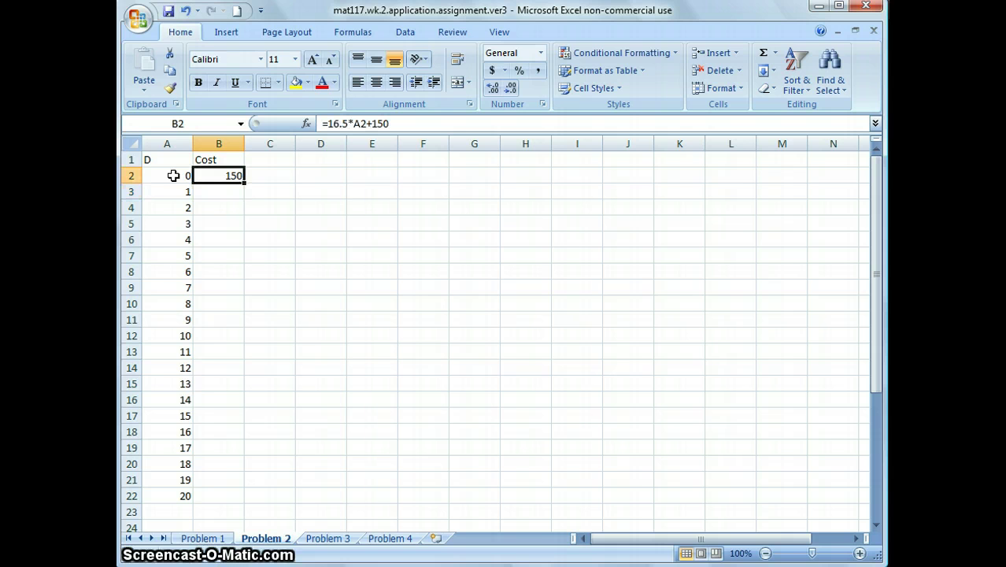
- Copy the cost formula from B2 into B3 through B22
key(ctrl+c)
key(Down)
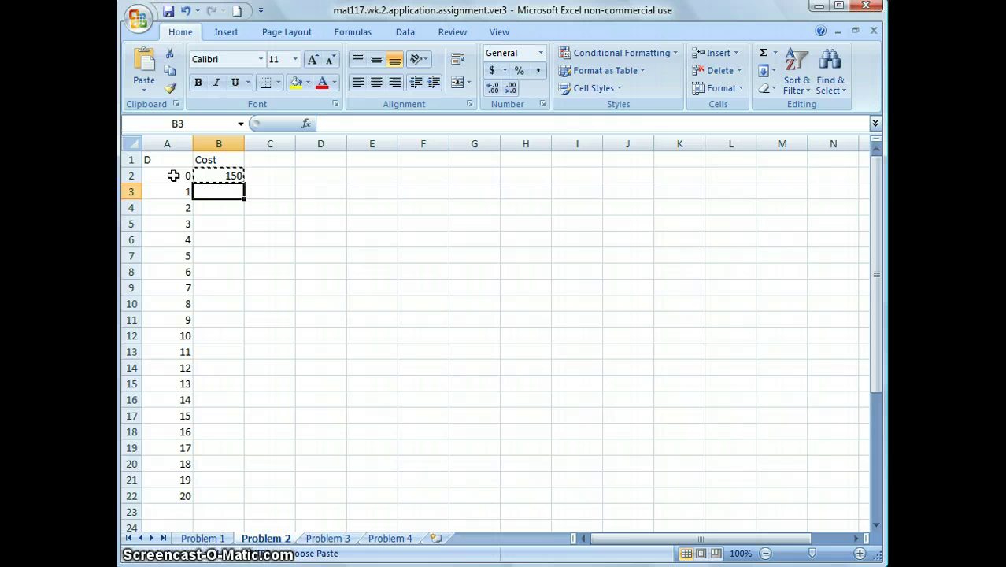
key(shift+Down)
key(shift+Down)
key(shift+Down)
key(shift+Down)
key(shift+Down)
key(shift+Down)
key(shift+Down)
key(shift+Down)
key(shift+Down)
key(shift+Down)
key(shift+Down)
key(shift+Down)
key(shift+Down)
key(shift+Down)
key(shift+Down)
key(shift+Down)
key(shift+Down)
key(shift+Down)
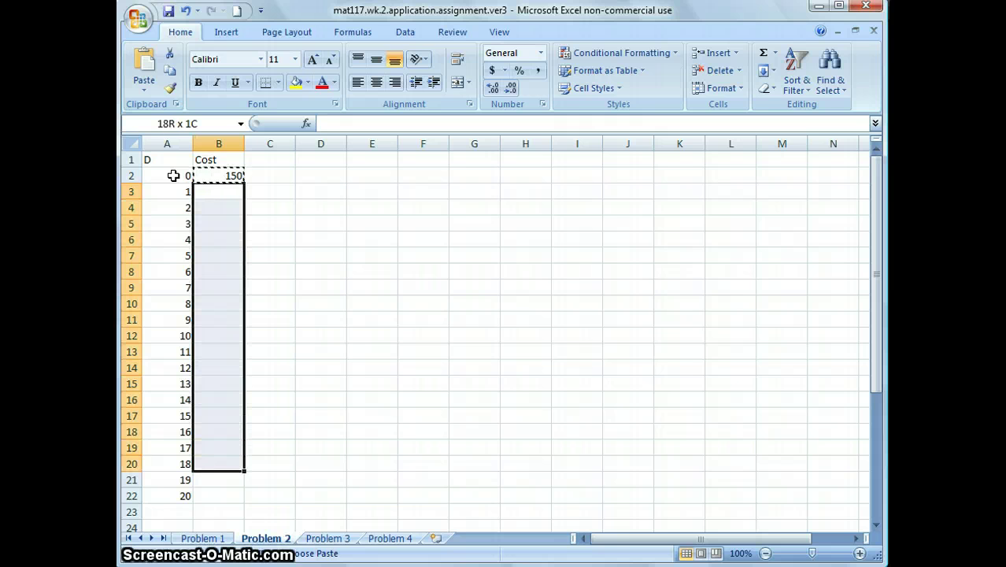
key(shift+Down)
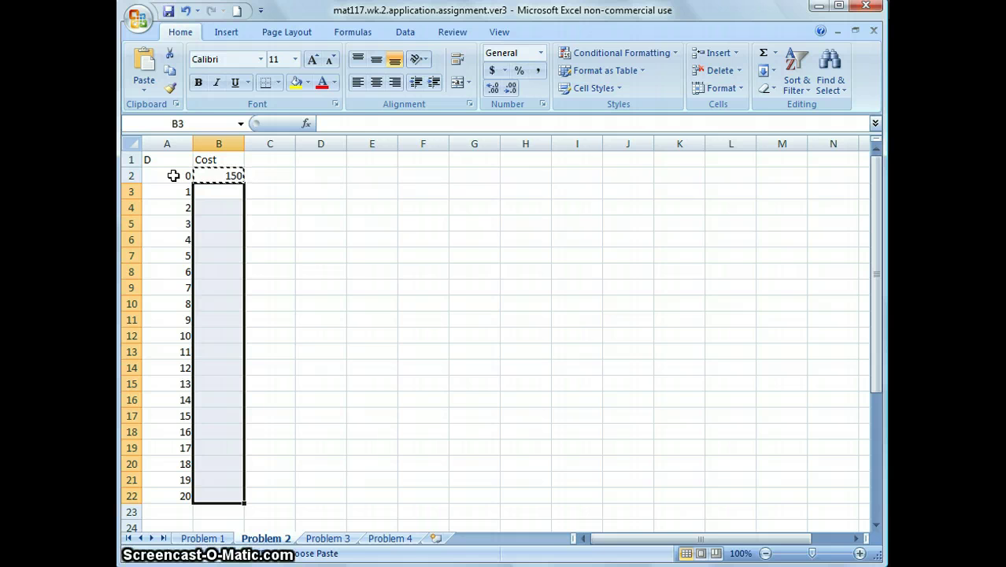
key(ctrl+v)
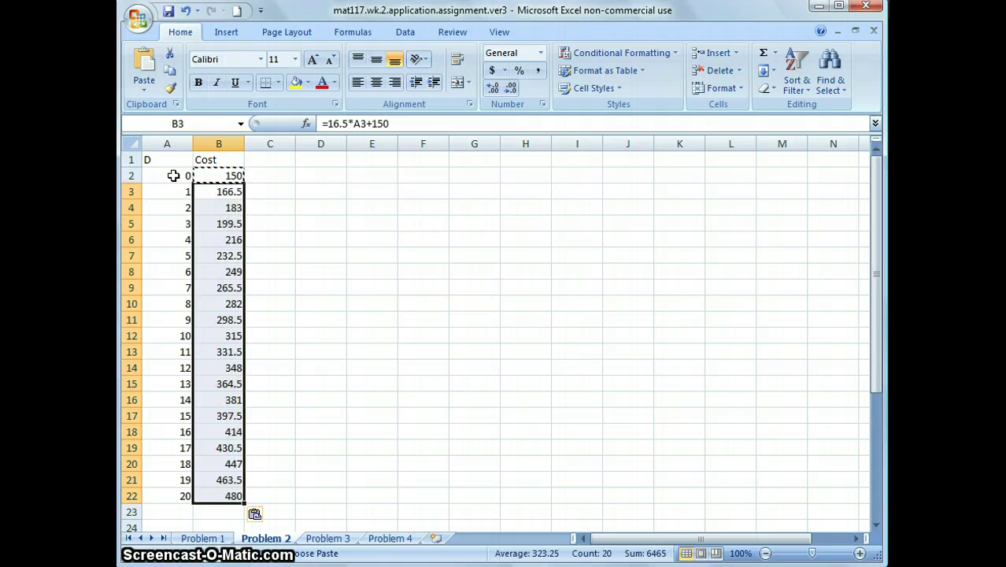
- Check the bill amount on the browser's assignment page, return to Excel and locate the D value for a cost of 216
key(Up)
key(Down)
key(Down)
key(Down)
key(Down)
key(Down)
key(Left)
key(Right)
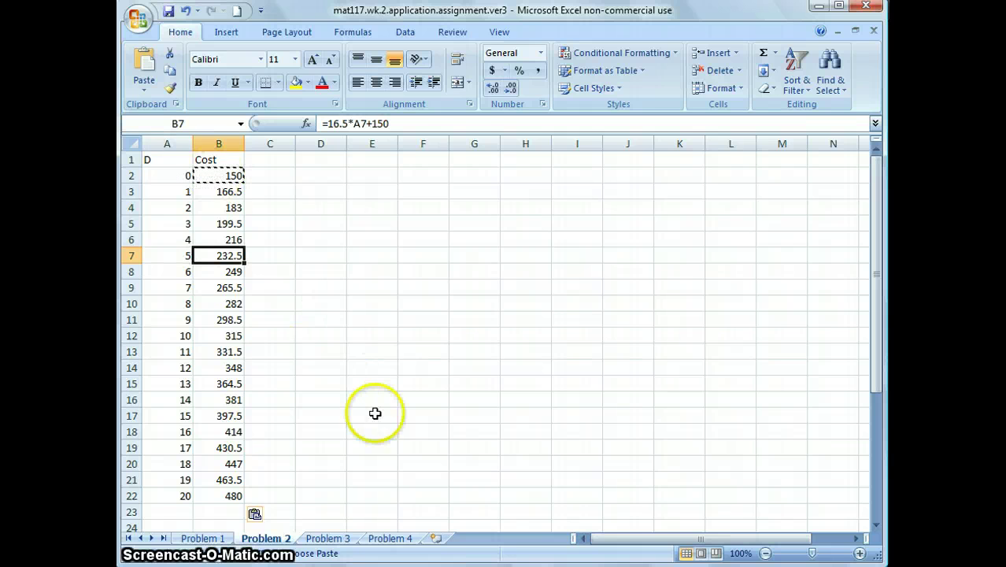
click(488, 564)
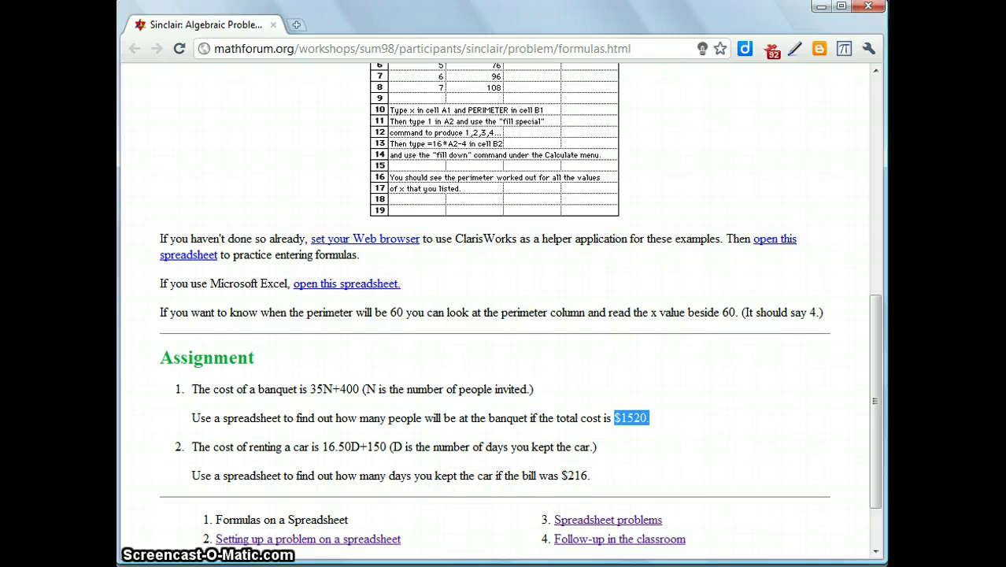
click(307, 564)
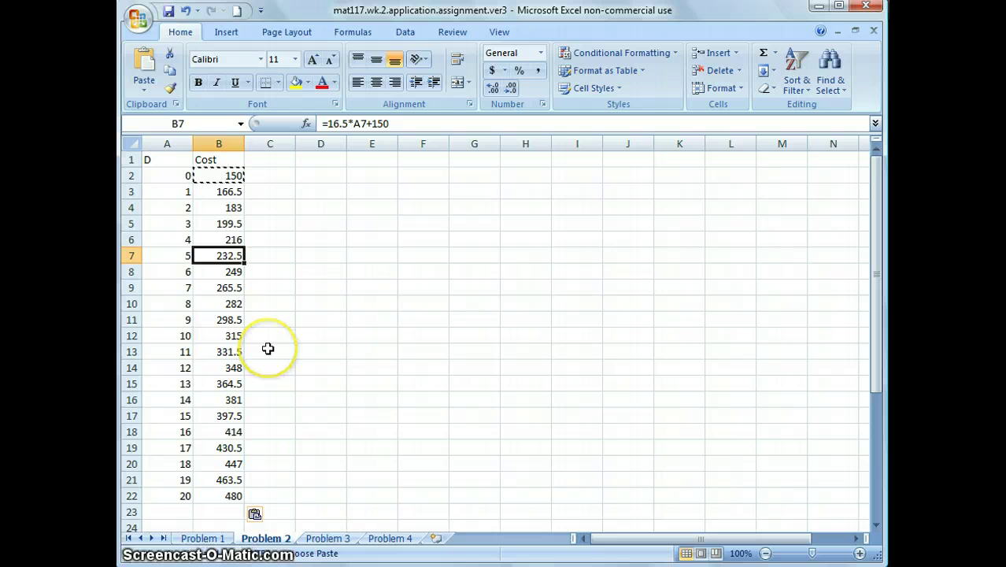
key(Up)
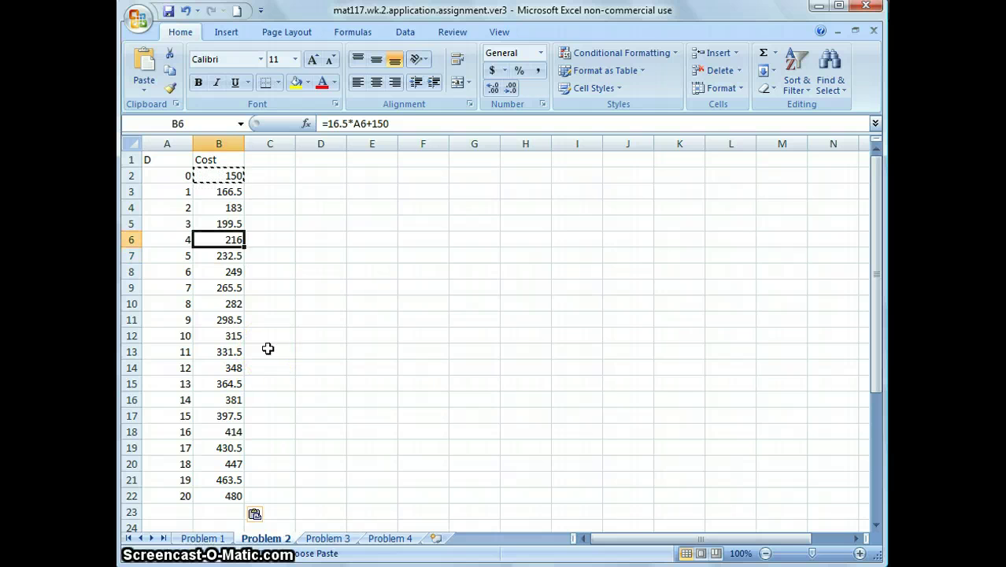
key(Left)
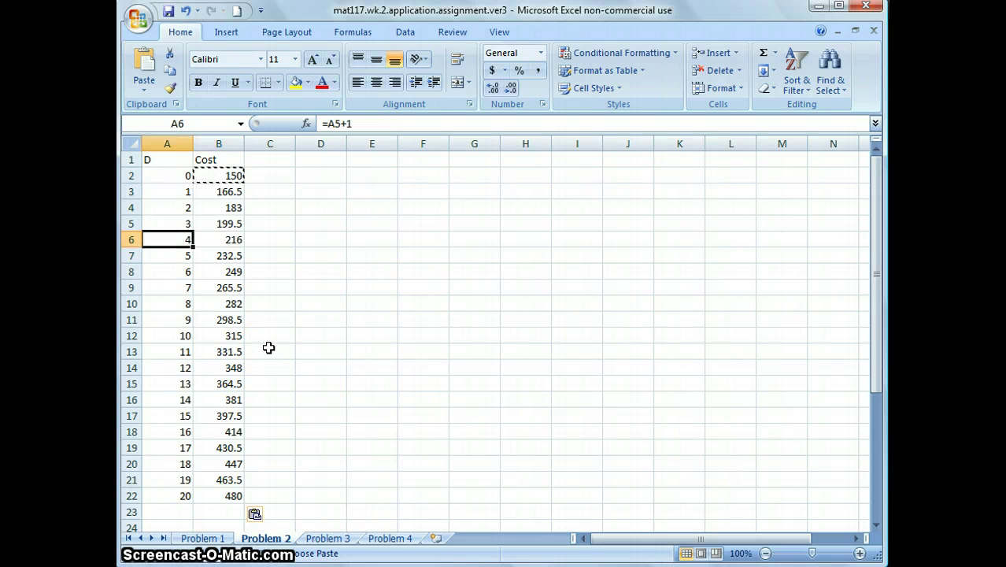
- Highlight the matching row's cells A6 and B6 with yellow fill
drag(177, 242, 221, 240)
click(296, 82)
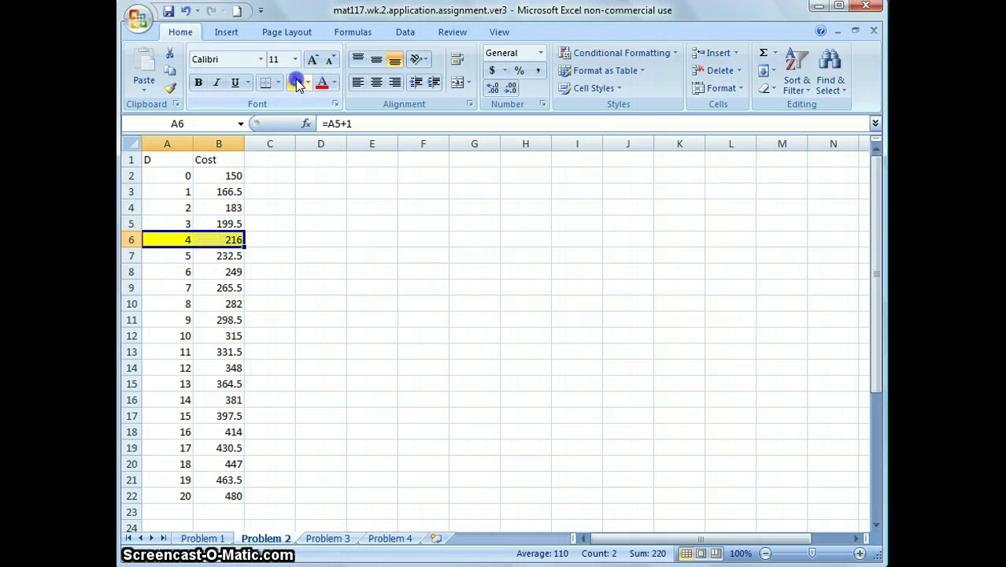
click(268, 241)
click(231, 241)
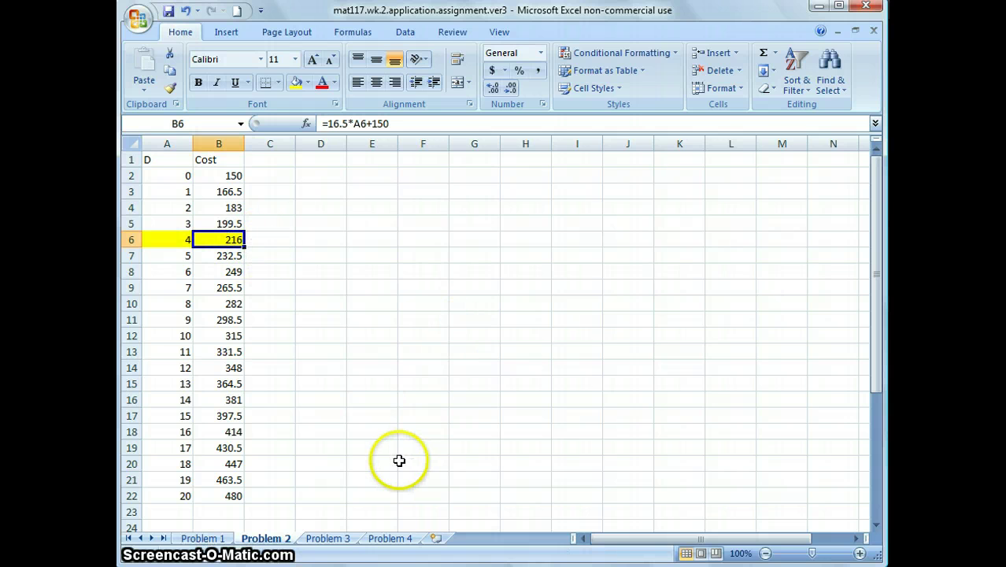
- Open the Problem 3 sheet at A1, and select the profit equation P = -x² + 56x – 300 in the browser's PDF before returning to Excel
click(330, 539)
click(167, 207)
click(168, 163)
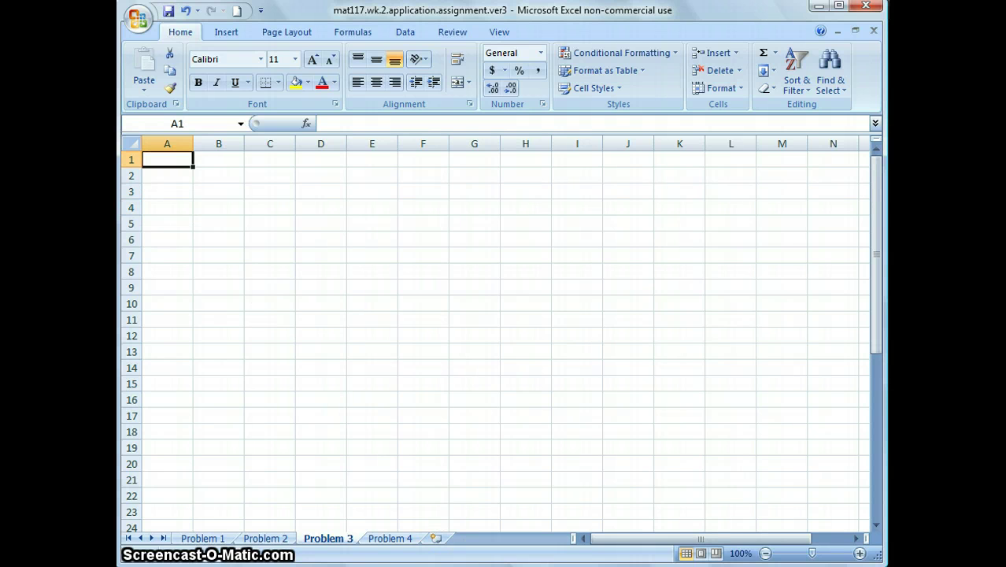
key(alt+Tab)
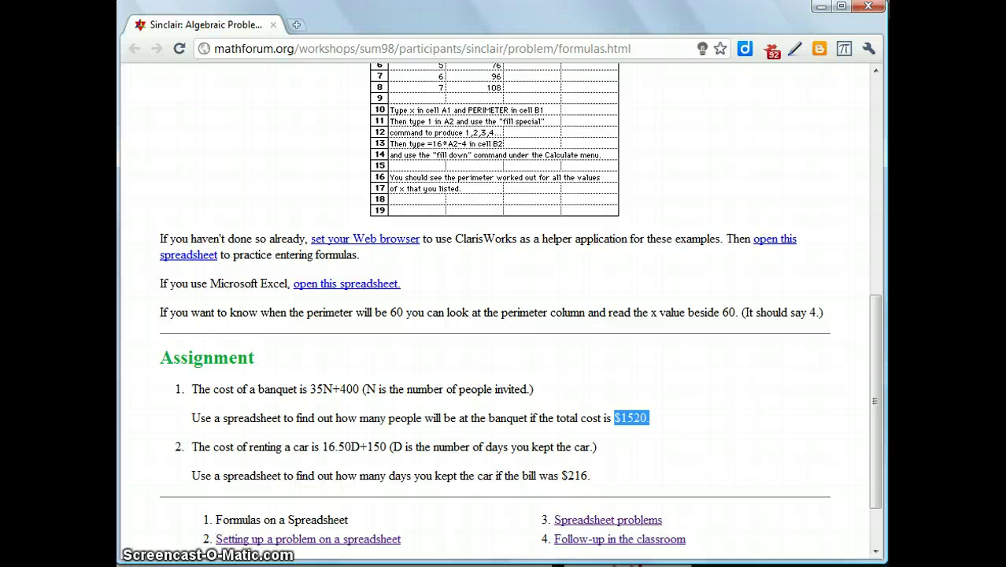
key(alt+Tab)
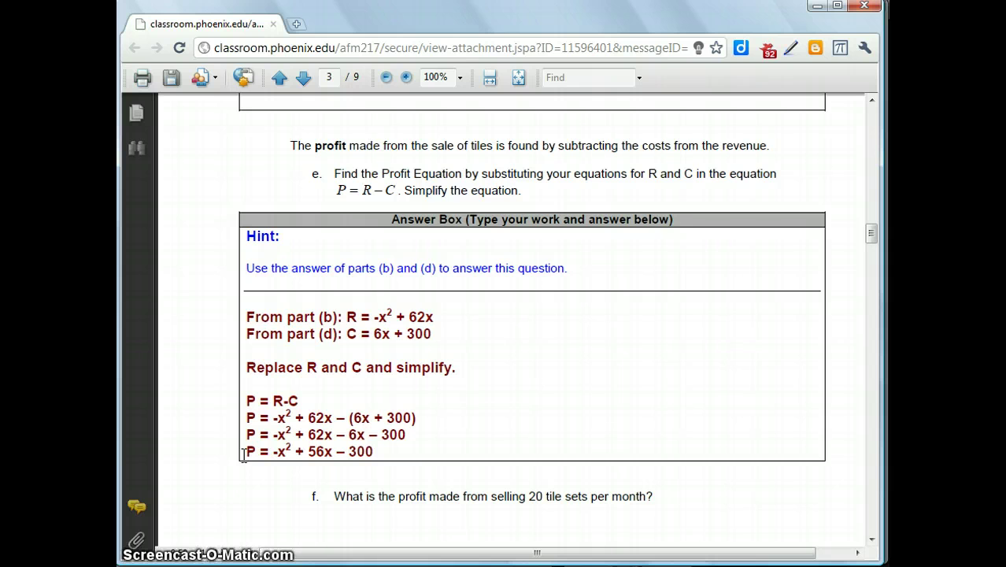
drag(248, 451, 366, 447)
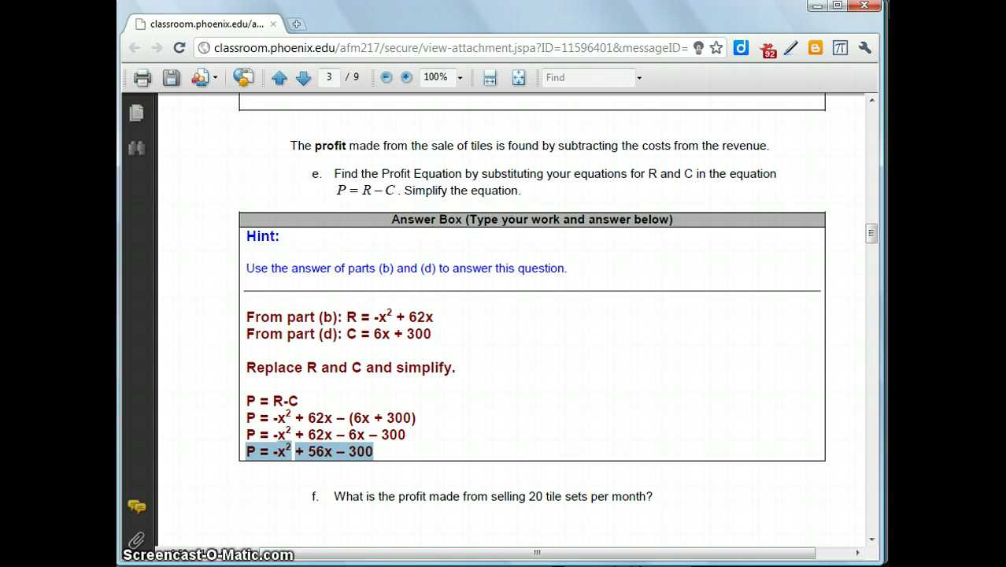
key(alt+Tab)
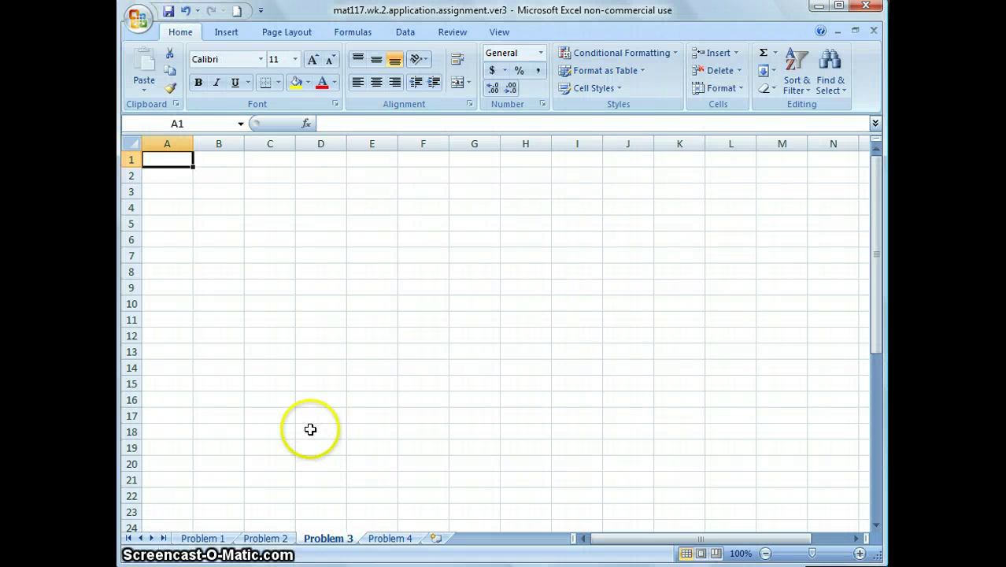
- Enter the column headings x in A1 and Profit in B1
text(x)
key(Tab)
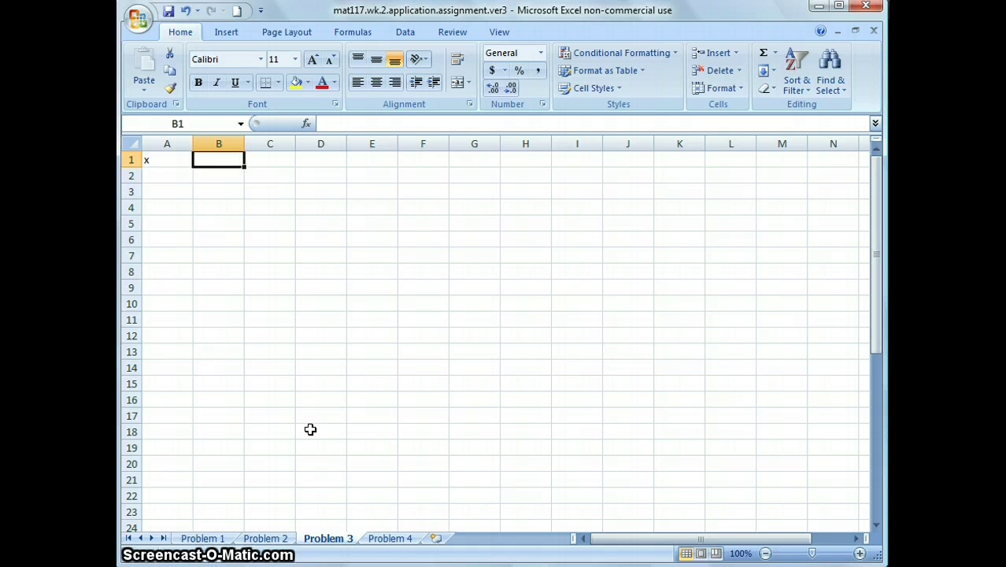
text(Profit)
key(Return)
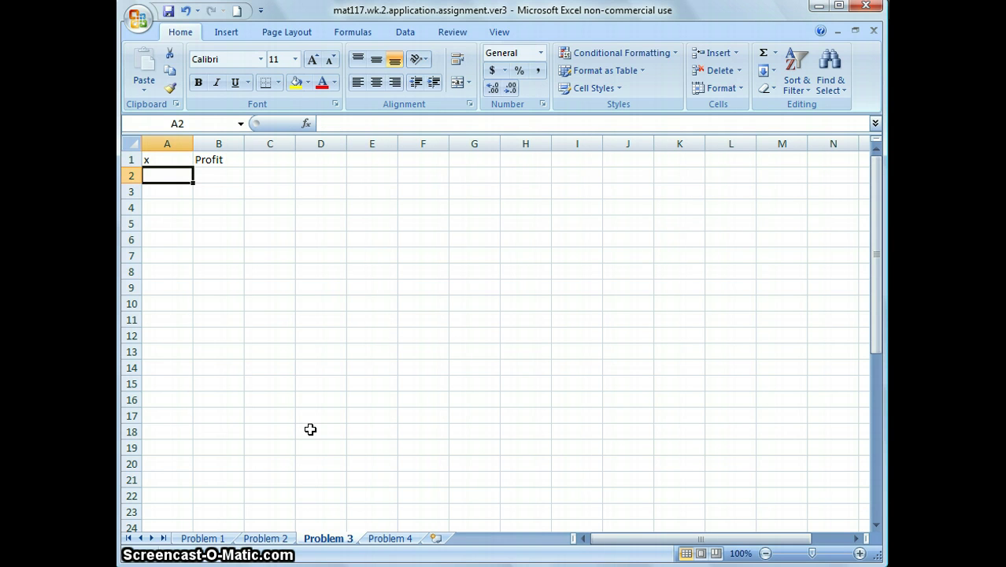
- Enter the starting x value 0 in A2 and the increment formula =A2+1 in A3
text(0)
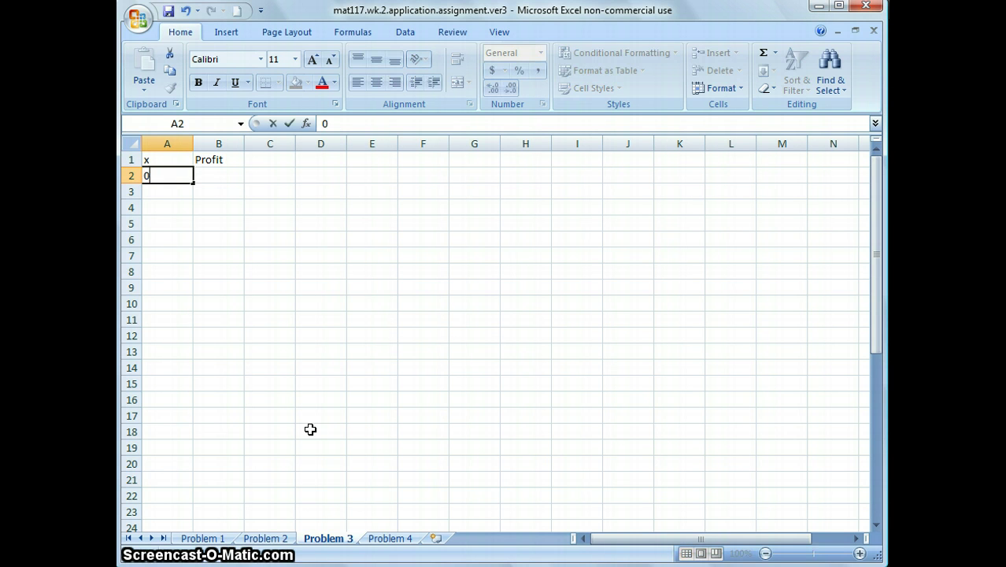
key(Return)
key(Up)
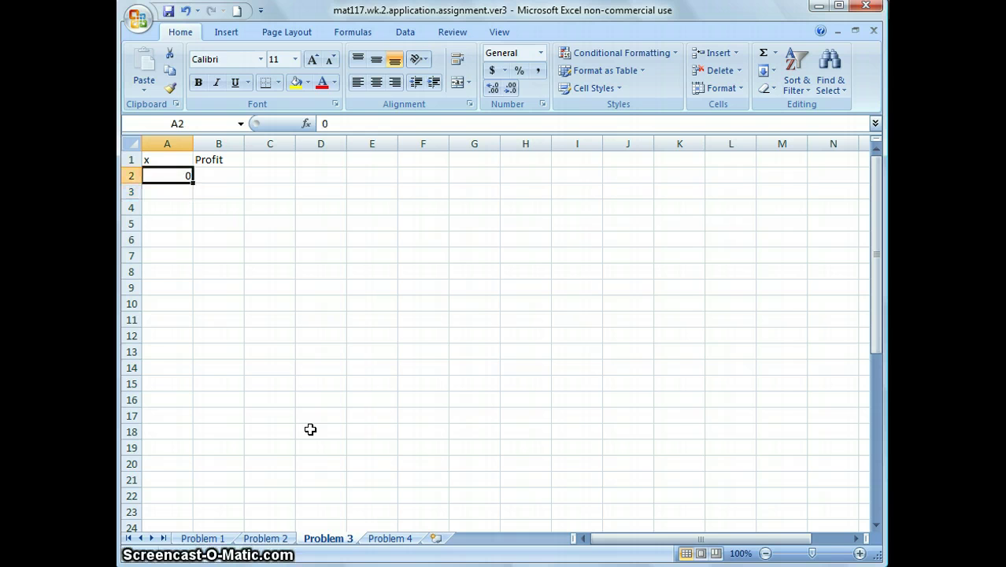
key(Down)
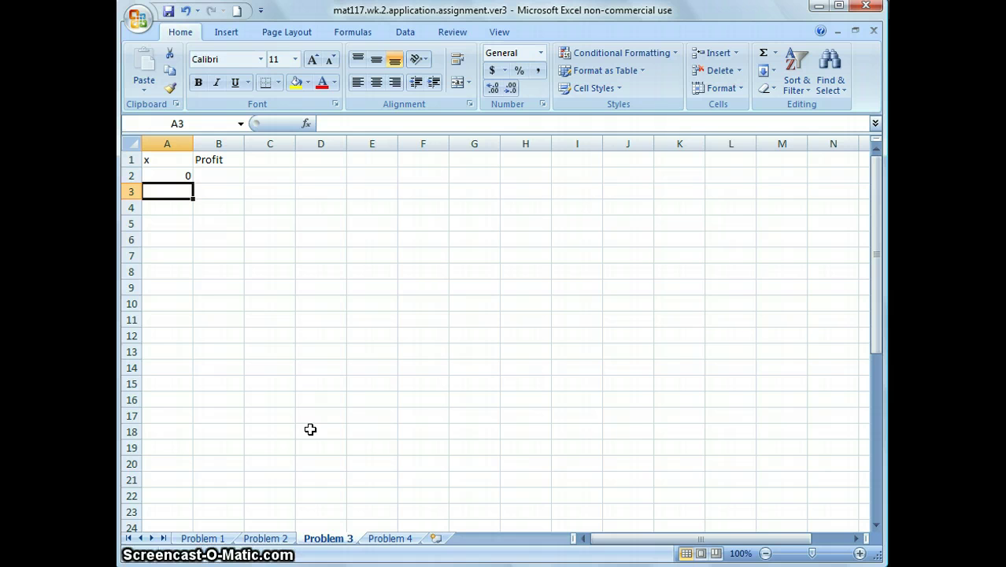
text(=)
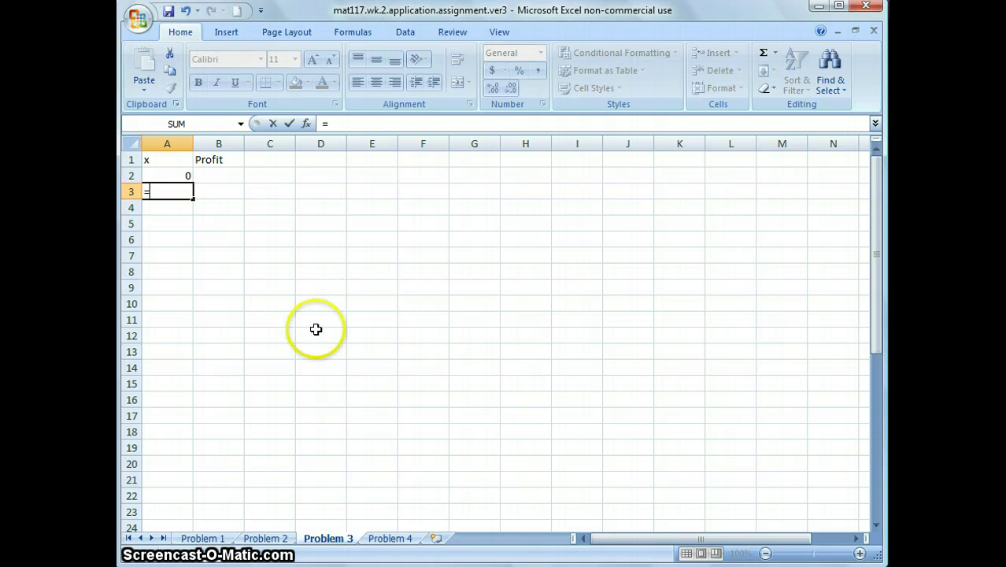
click(171, 174)
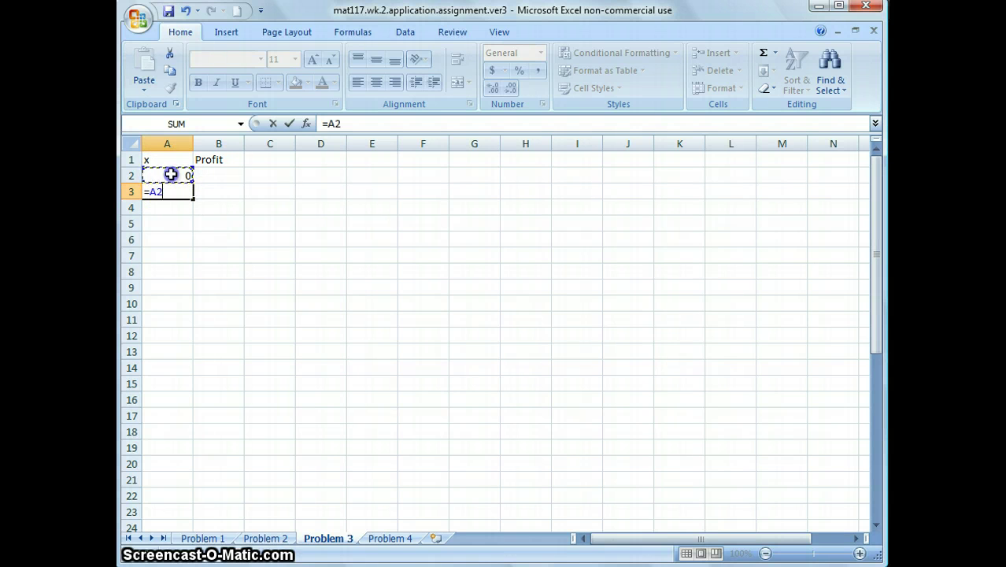
text(+1)
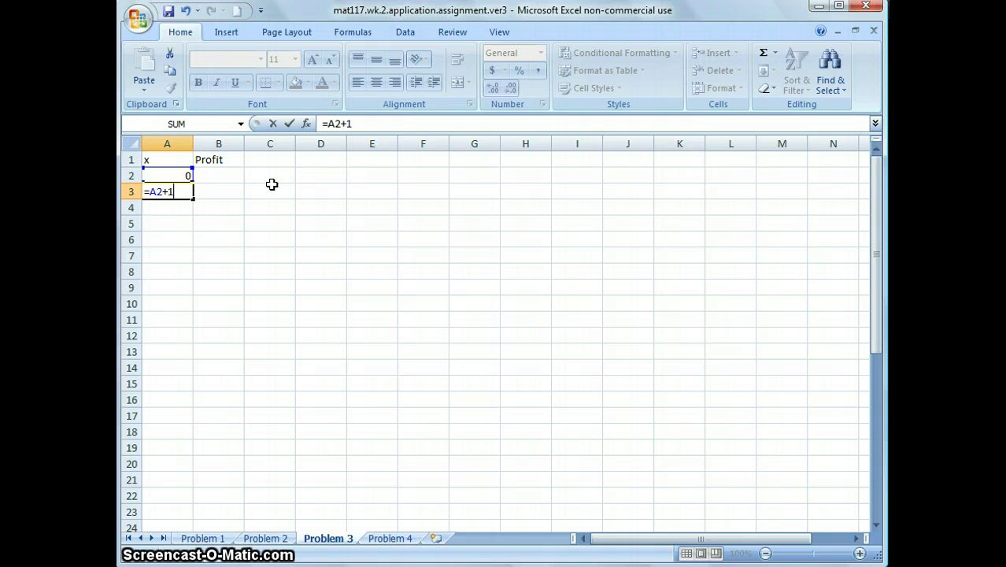
key(Return)
key(Up)
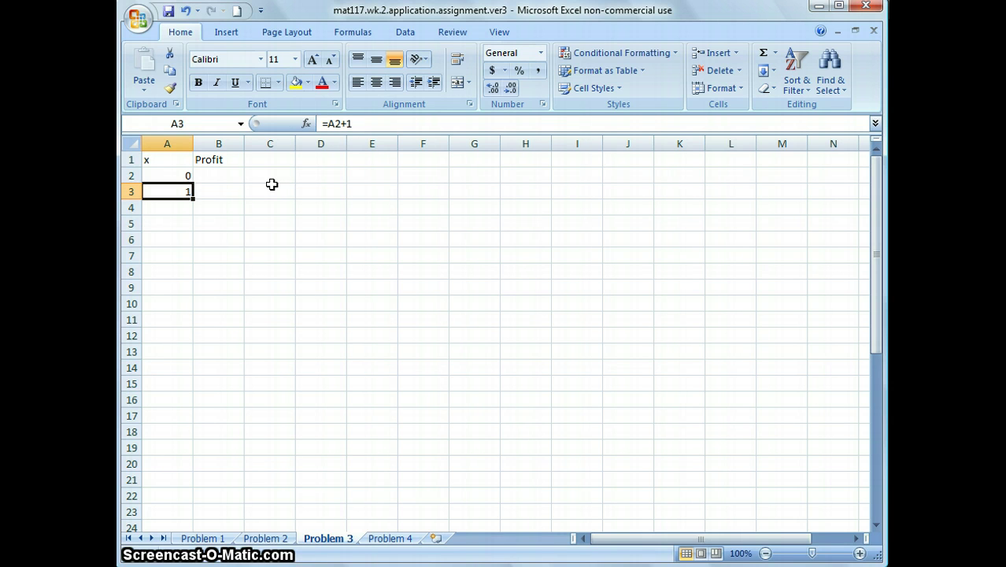
- Copy the formula in A3 down column A from A4 through A42 so that x runs up to 40
key(ctrl+c)
key(Down)
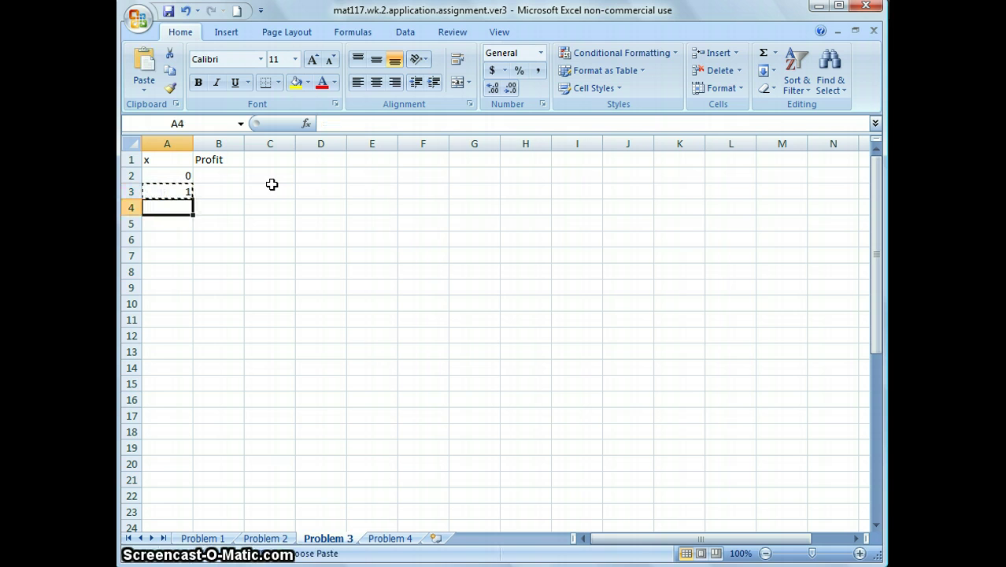
key(shift+Down)
key(shift+Down)
key(shift+Down)
key(shift+Down)
key(shift+Down)
key(shift+Down)
key(shift+Down)
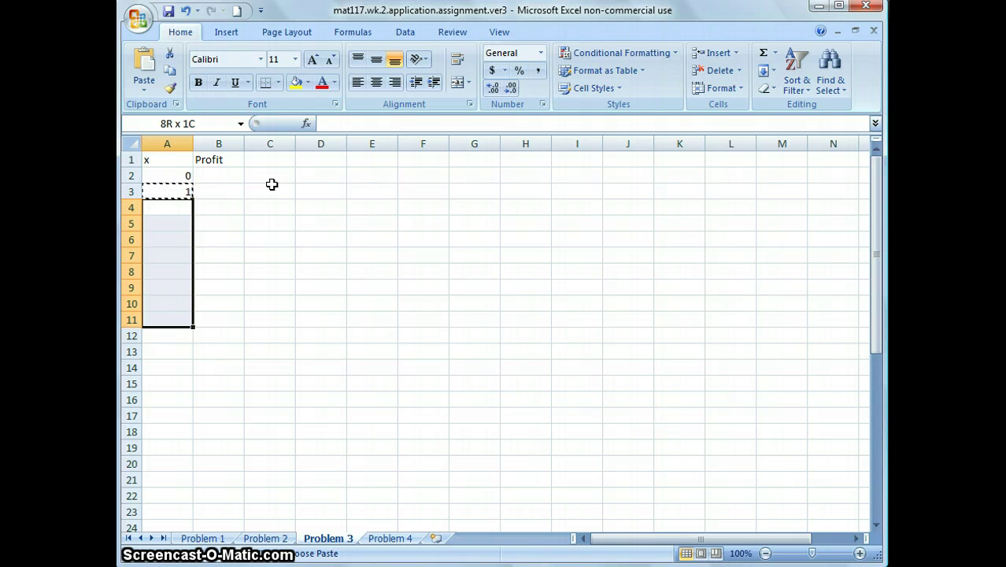
key(shift+Down)
key(shift+Down)
key(shift+Down)
key(shift+Down)
key(shift+Down)
key(shift+Down)
key(shift+Down)
key(shift+Down)
key(shift+Down)
key(shift+Down)
key(shift+Down)
key(shift+Down)
key(shift+Down)
key(shift+Down)
key(shift+Down)
key(shift+Down)
key(shift+Down)
key(shift+Down)
key(shift+Down)
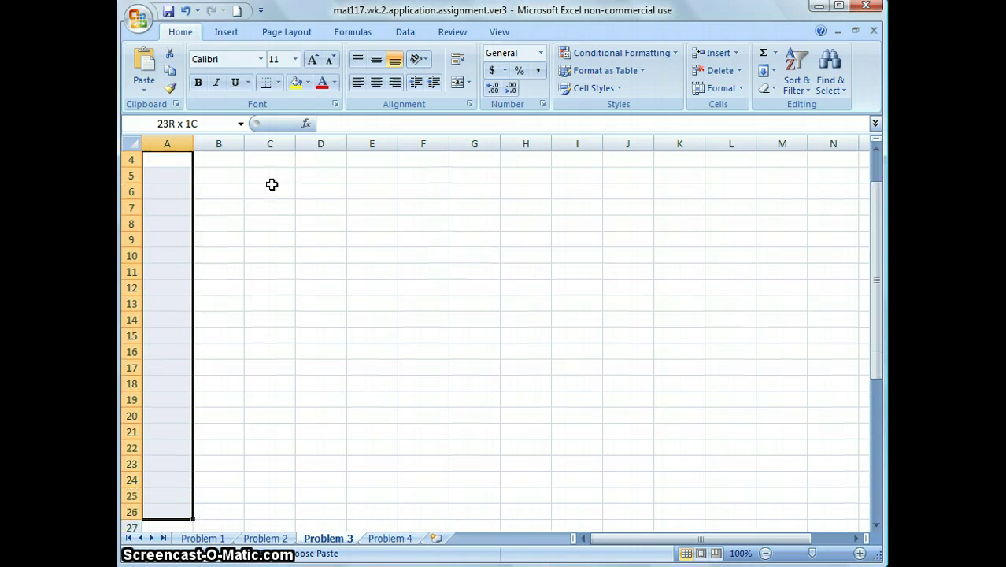
key(shift+Down)
key(shift+Down)
key(shift+Down)
key(shift+Down)
key(shift+Down)
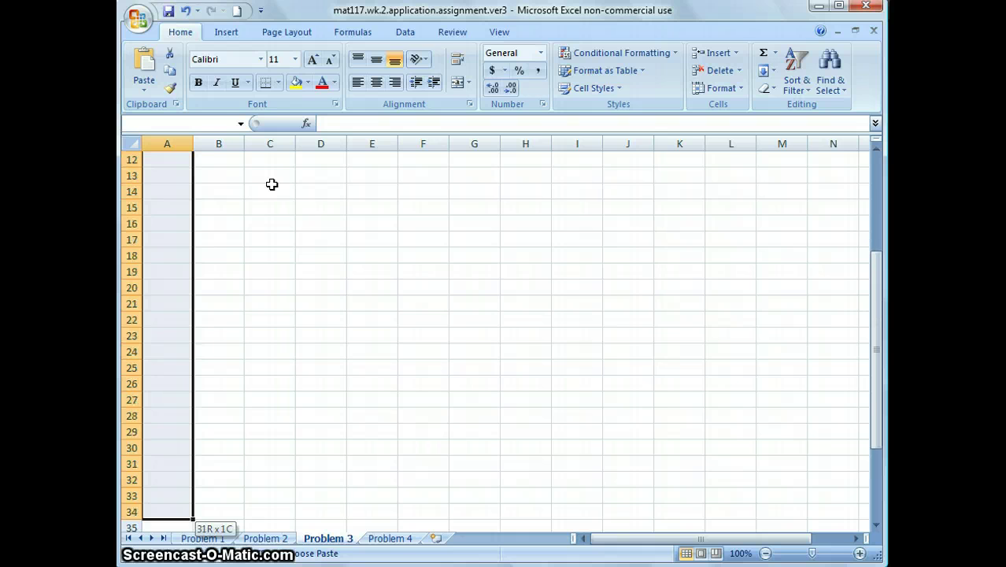
key(shift+Down)
key(shift+Down)
key(shift+Down)
key(shift+Down)
key(shift+Down)
key(shift+Down)
key(shift+Down)
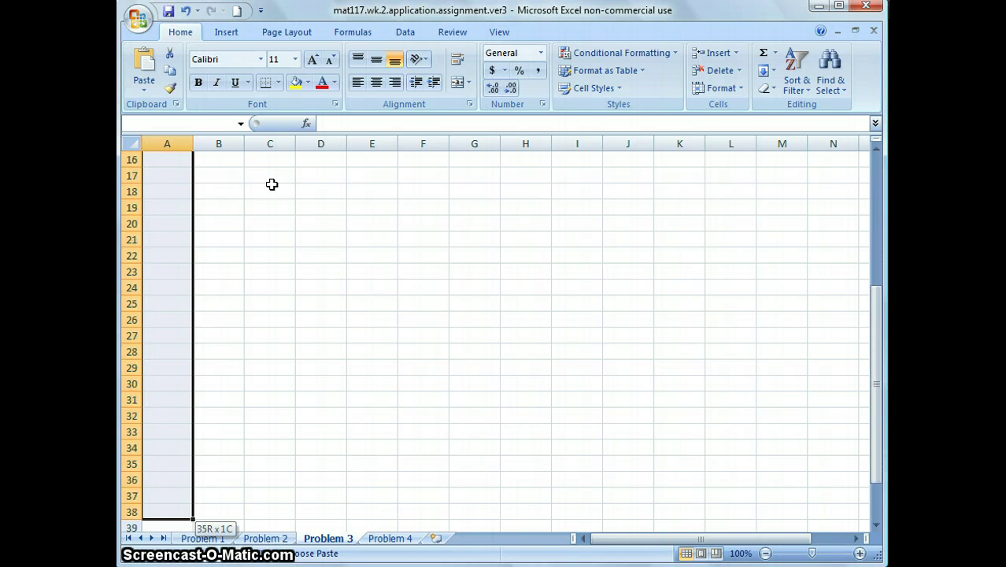
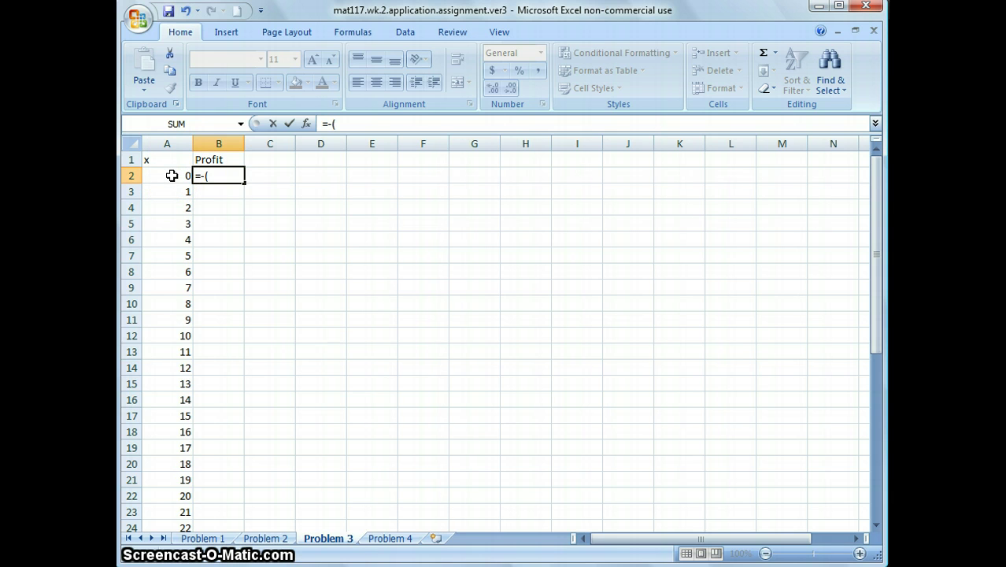
- Complete the profit formula in B2 as =-(A2^2)+56*A2-300
click(171, 175)
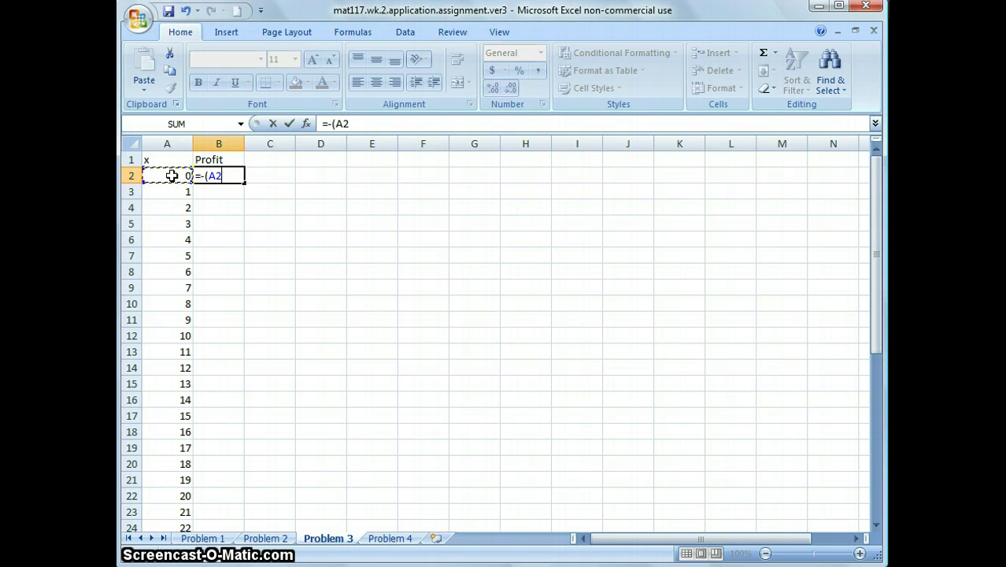
text(^2)
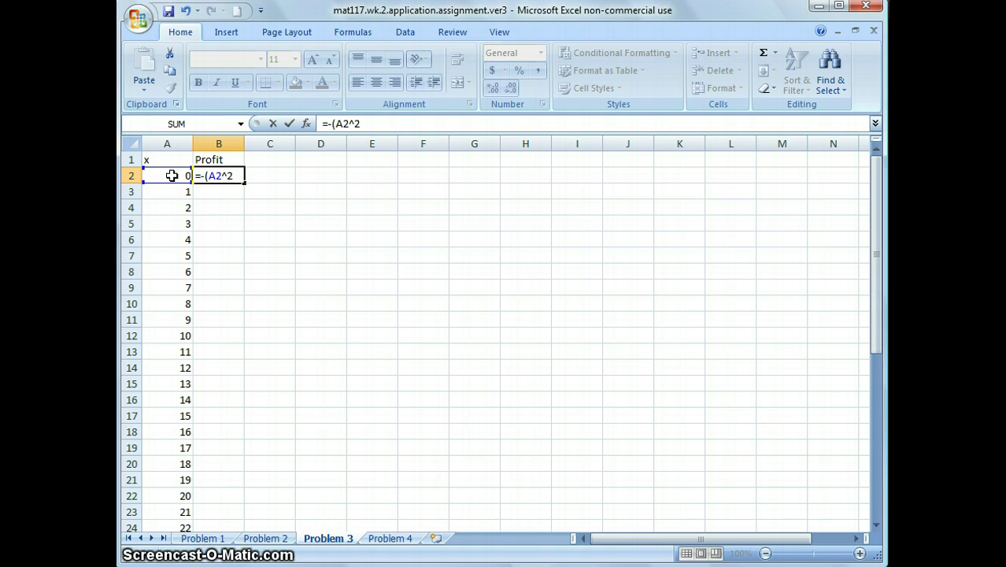
text())
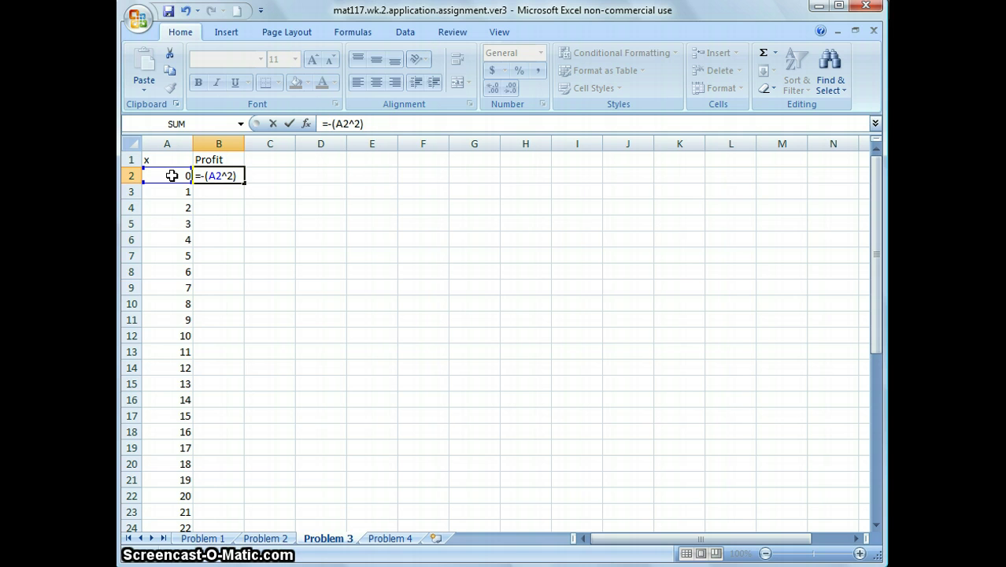
text(+56*)
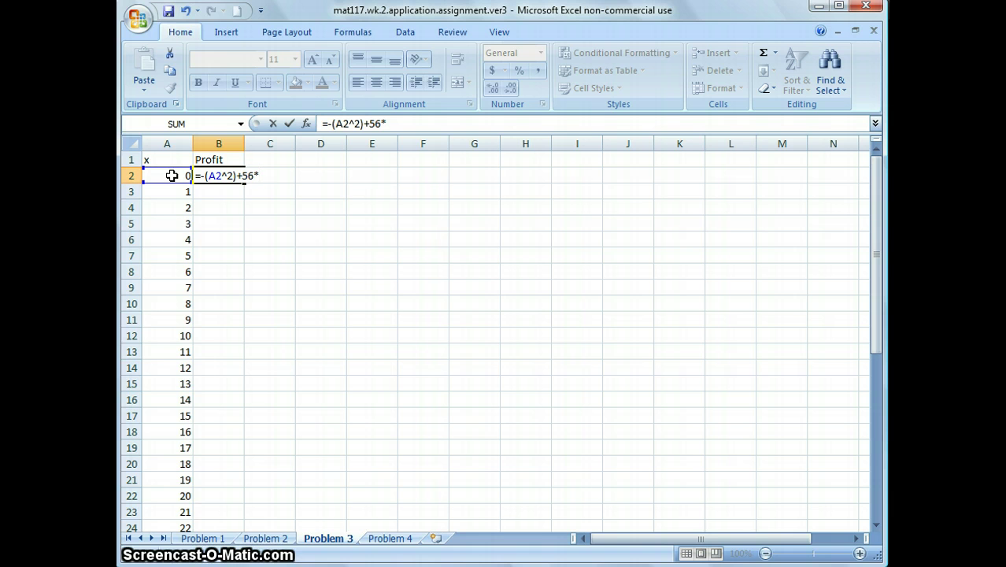
click(171, 176)
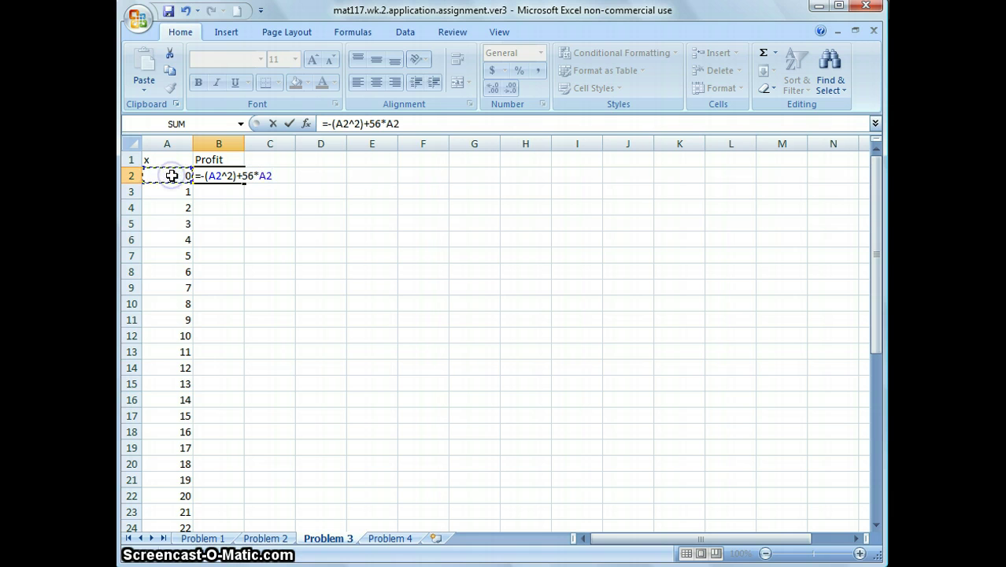
text(-300)
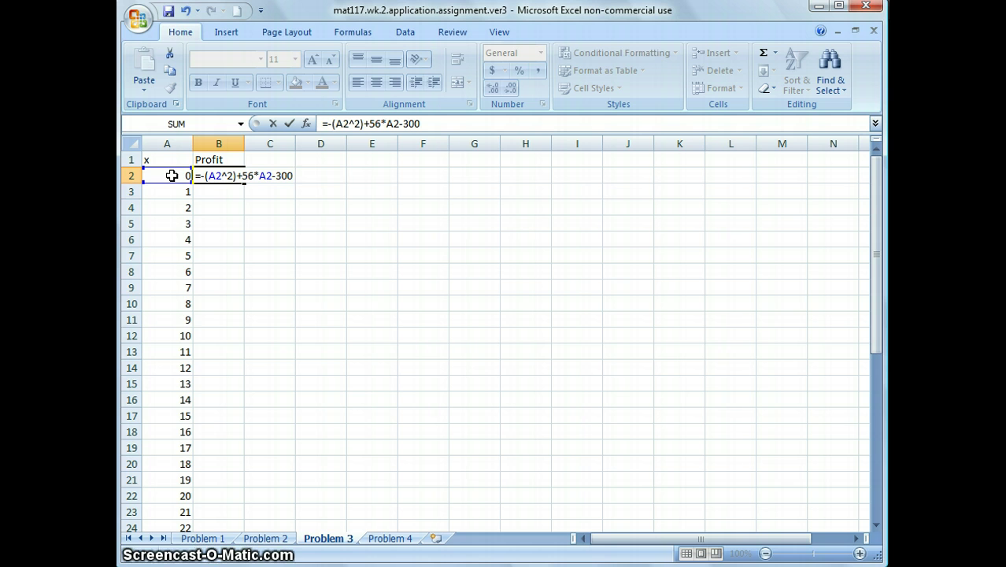
key(Return)
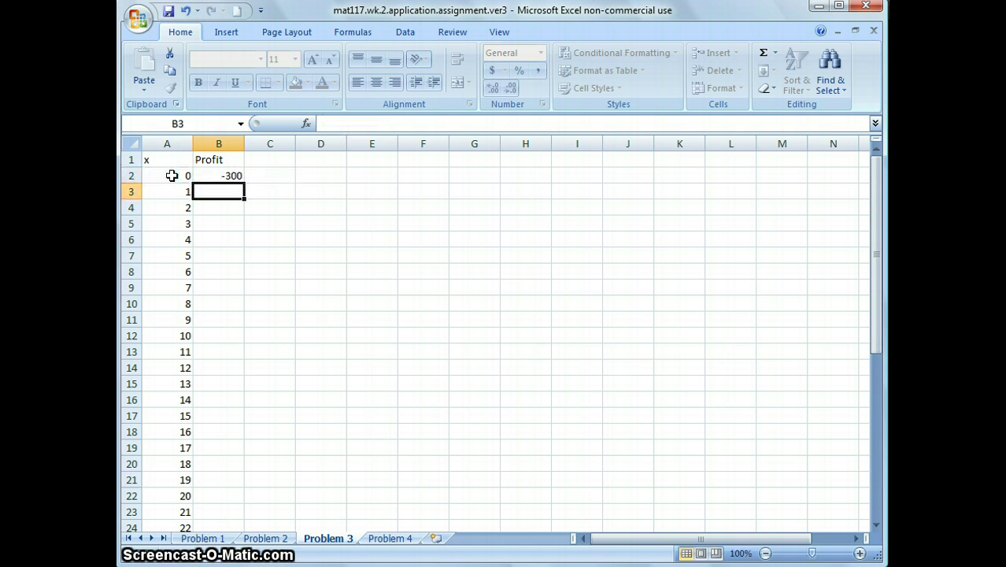
- Copy the profit formula from B2 into cells B3 through B42, and deselect the filled range
key(Up)
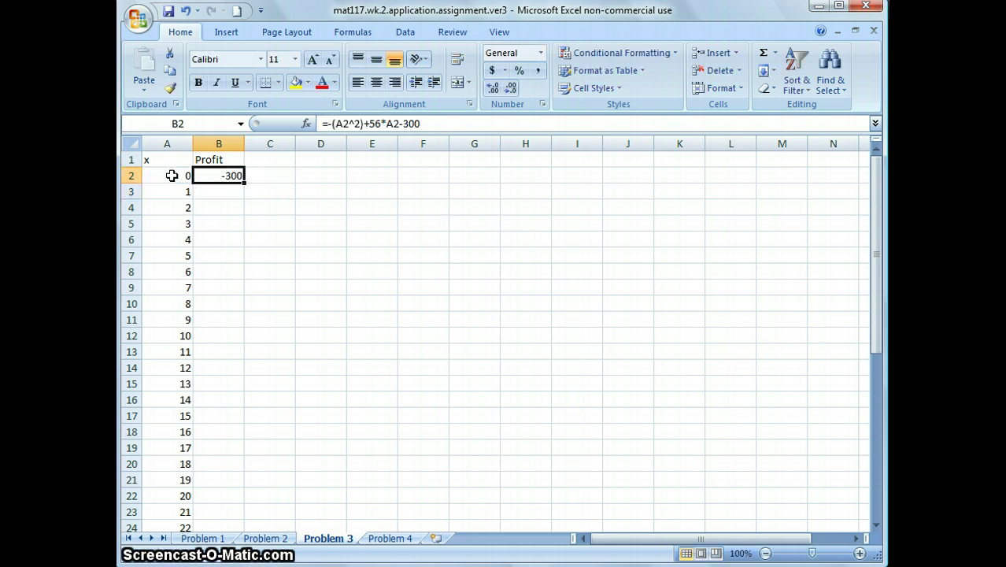
key(ctrl+c)
key(Down)
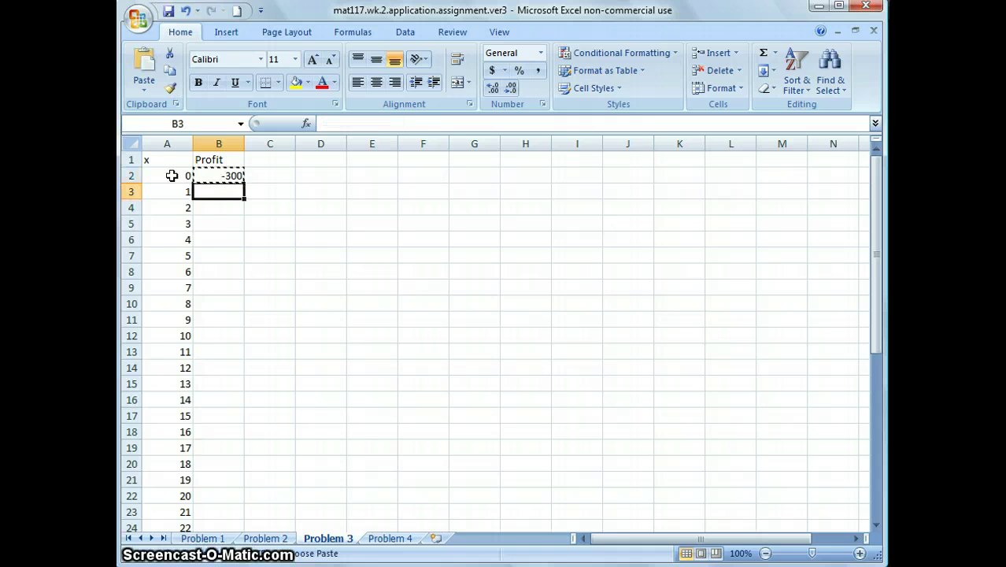
key(shift+Down)
key(shift+Down)
key(shift+Down)
key(shift+Down)
key(shift+Down)
key(shift+Down)
key(shift+Down)
key(shift+Down)
key(shift+Down)
key(shift+Down)
key(shift+Down)
key(shift+Down)
key(shift+Down)
key(shift+Down)
key(shift+Down)
key(shift+Down)
key(shift+Down)
key(shift+Down)
key(shift+Down)
key(shift+Down)
key(shift+Down)
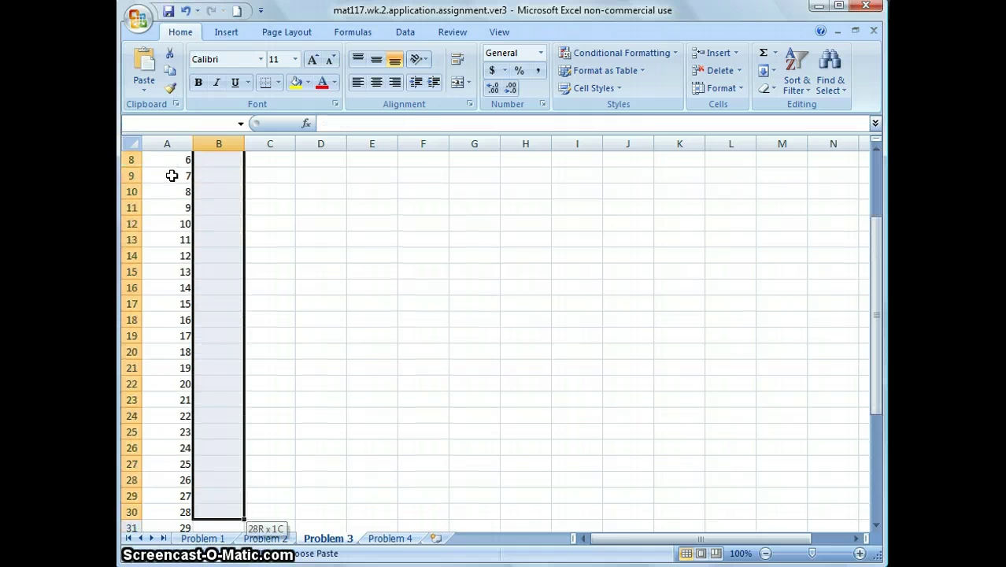
key(shift+Down)
key(shift+Down)
key(shift+Down)
key(shift+Down)
key(shift+Down)
key(shift+Down)
key(shift+Down)
key(shift+Down)
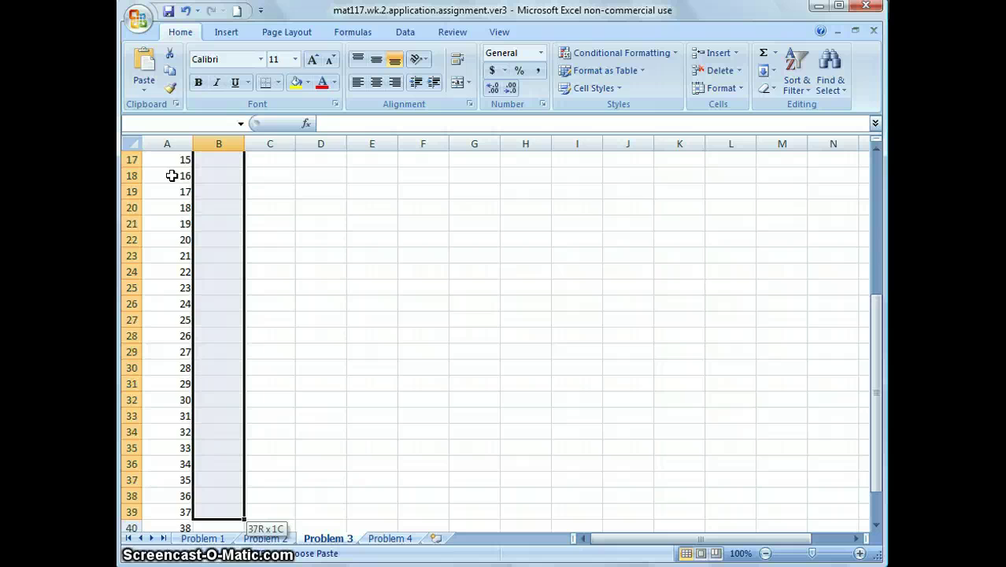
key(shift+Down)
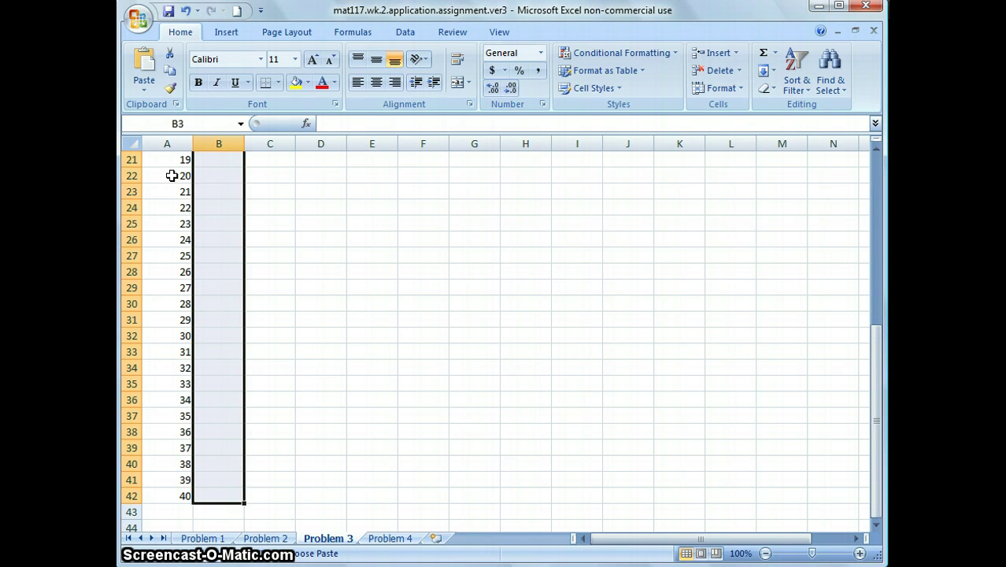
key(ctrl+v)
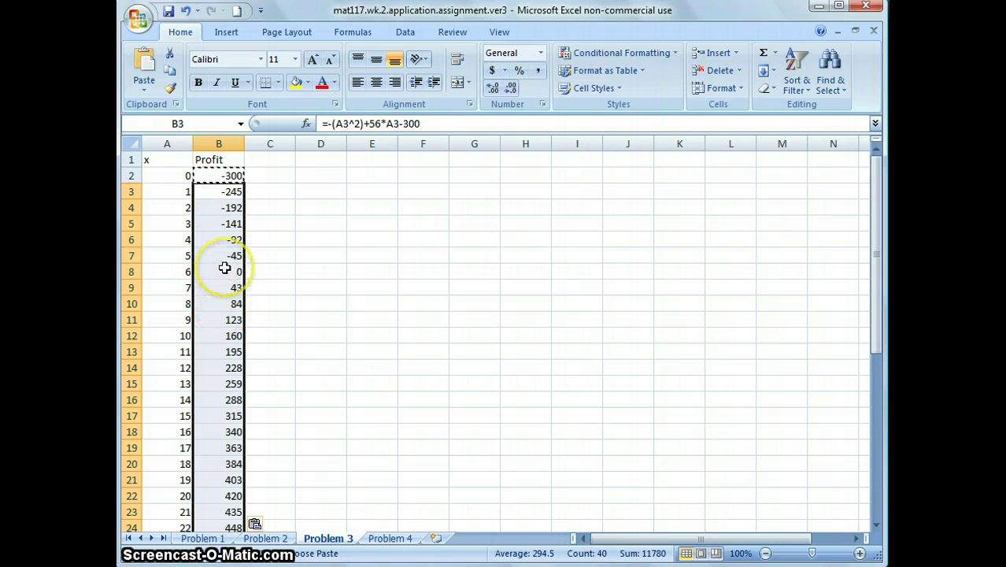
click(277, 218)
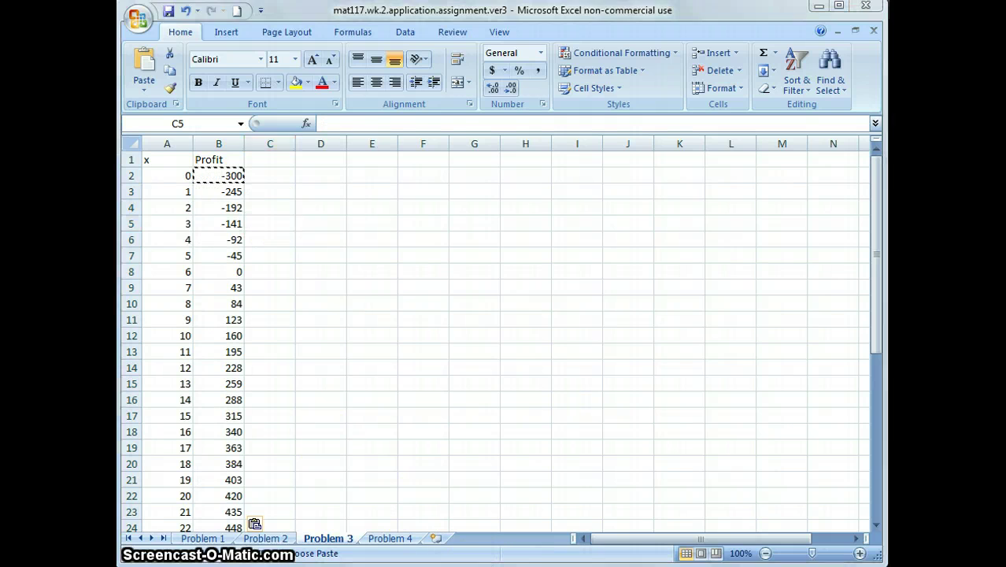
- Review the profit questions and x–P value tables in the browser's assignment PDF, and return to Excel on the Problem 4 sheet
key(alt+Tab)
scroll(512, 376, down, 15)
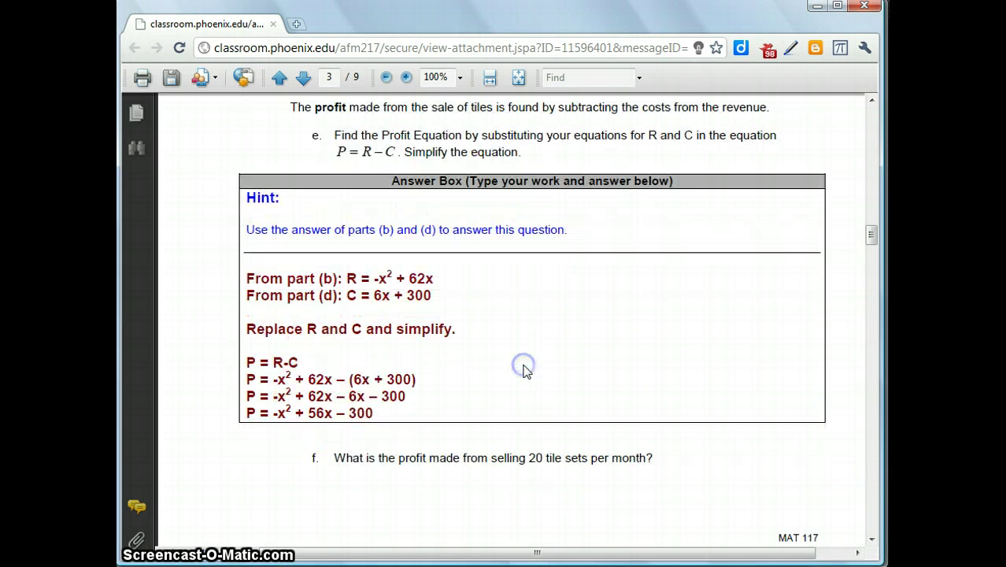
scroll(526, 373, down, 10)
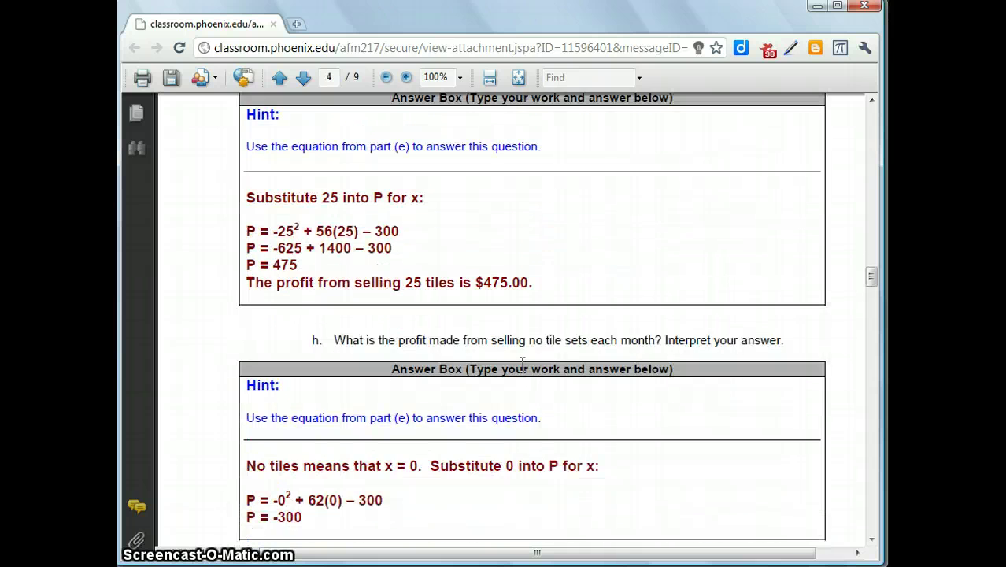
scroll(526, 372, down, 7)
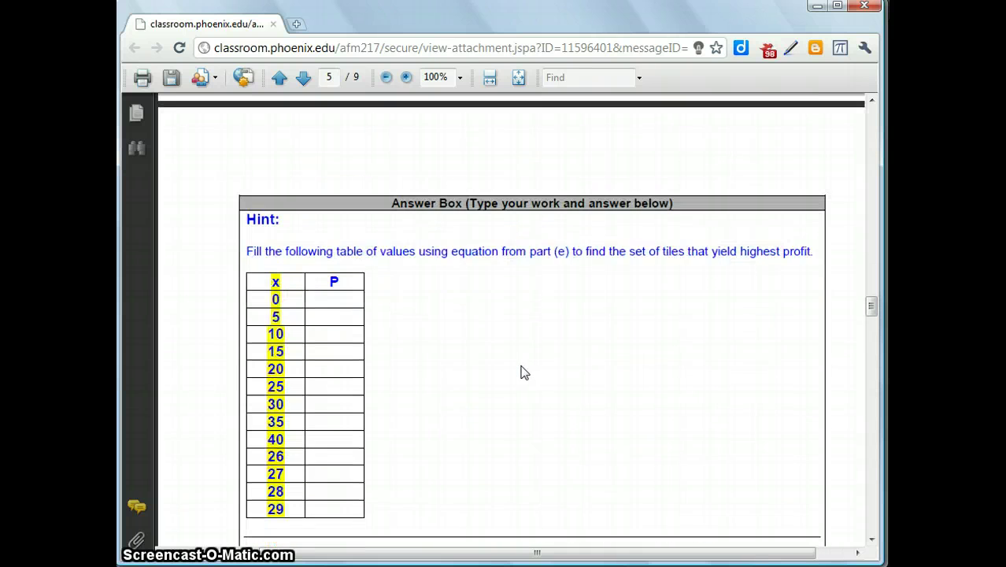
scroll(521, 366, down, 4)
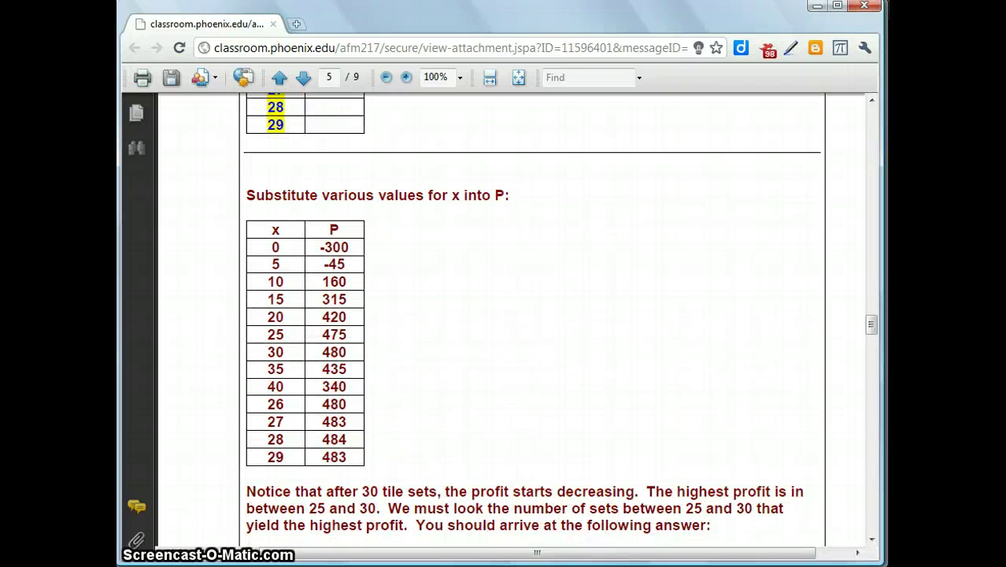
key(alt+Tab)
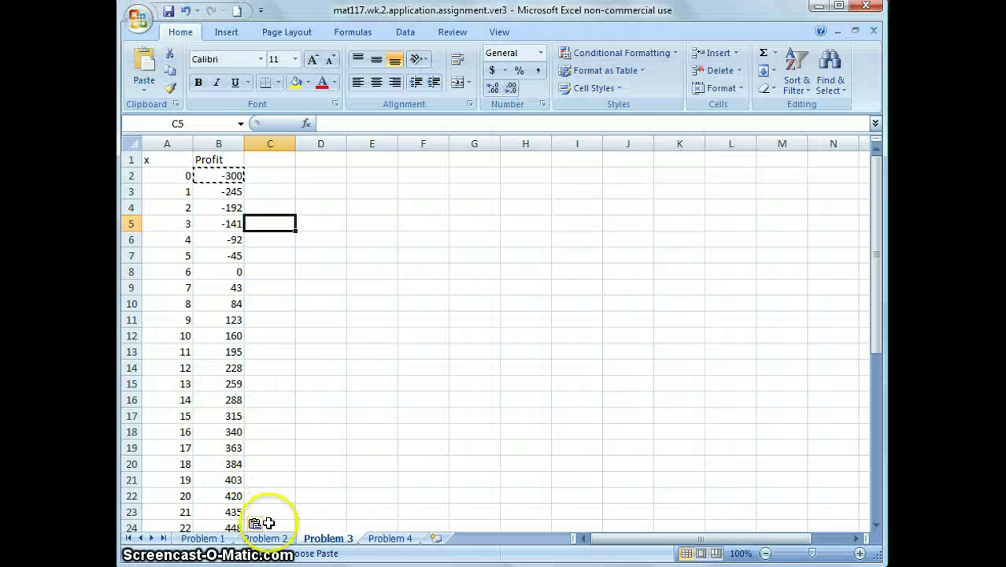
click(390, 538)
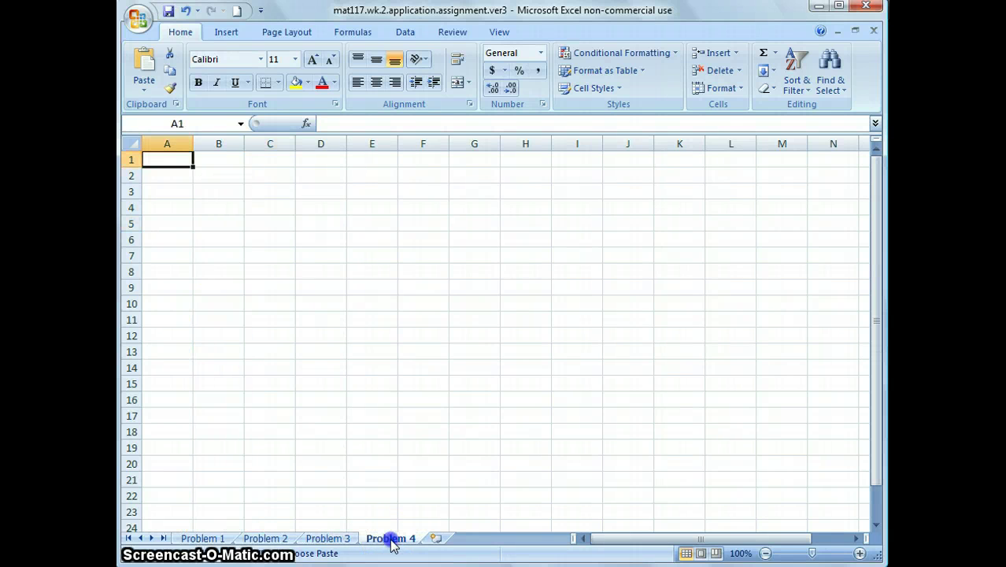